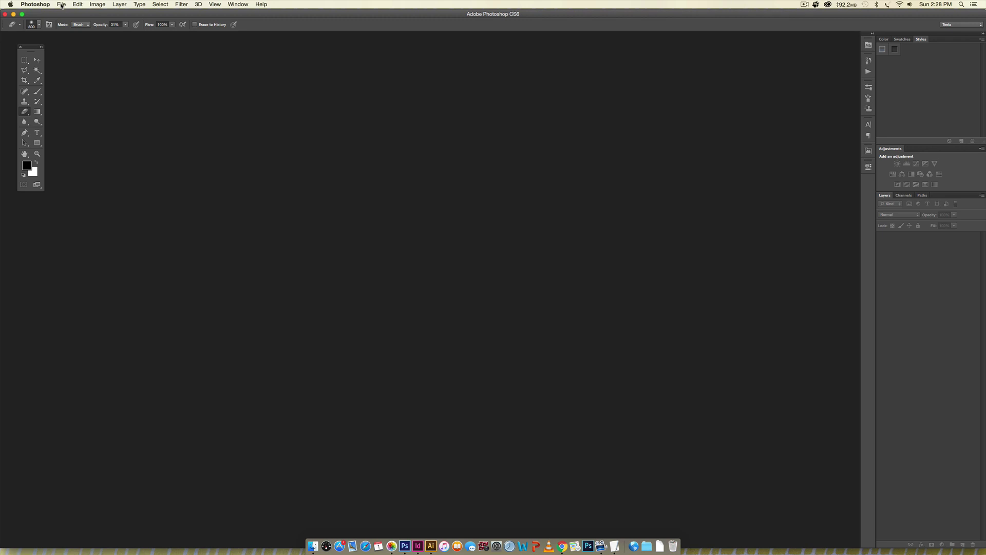
# Create a new 8.5 x 11 inch document at 300 pixels/inch in RGB Color mode with a white background.
pyautogui.click(61, 5)
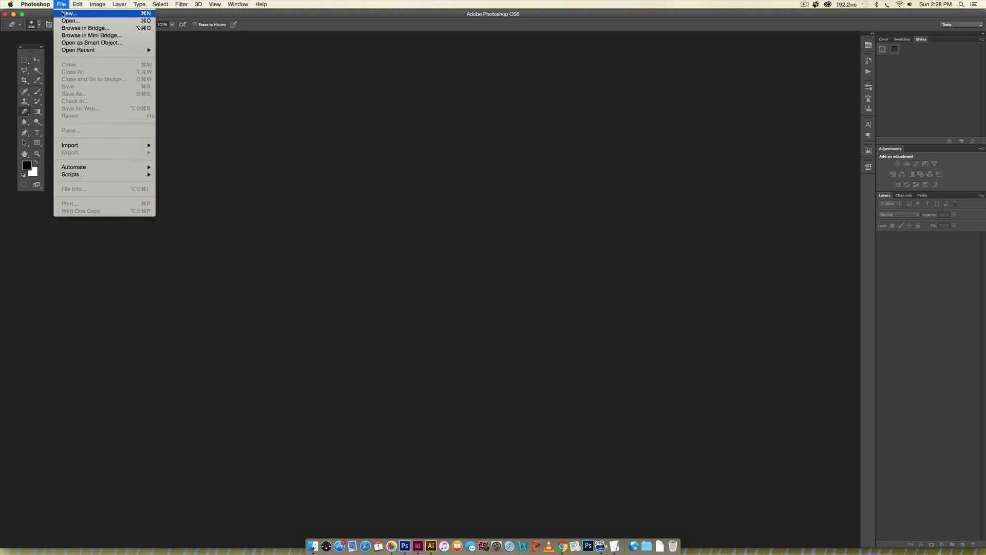
pyautogui.click(64, 14)
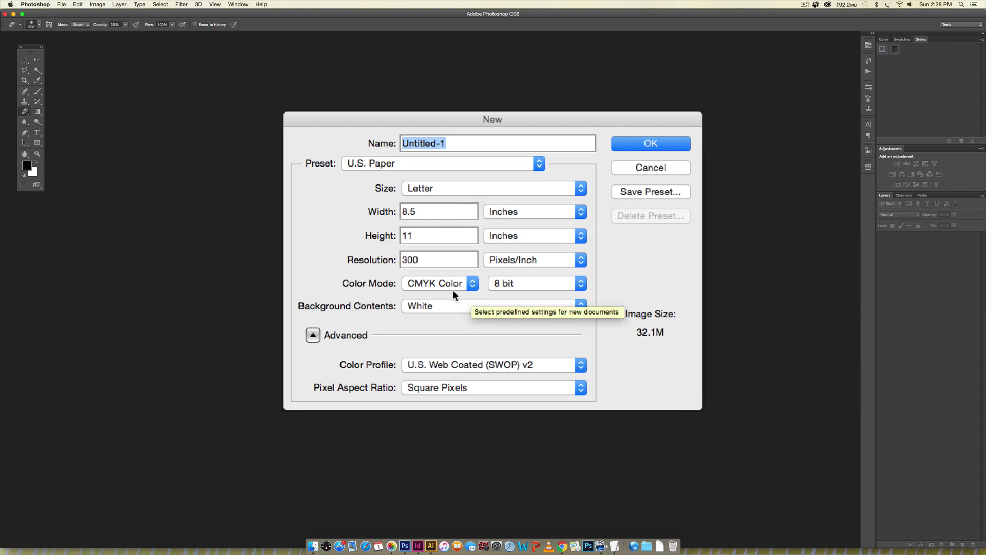
pyautogui.click(427, 283)
pyautogui.click(432, 271)
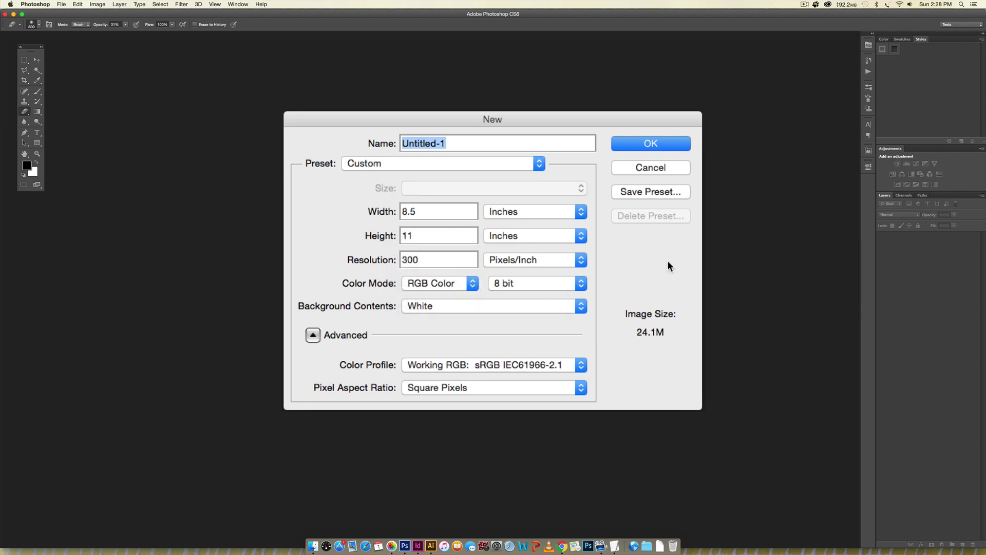
pyautogui.click(663, 140)
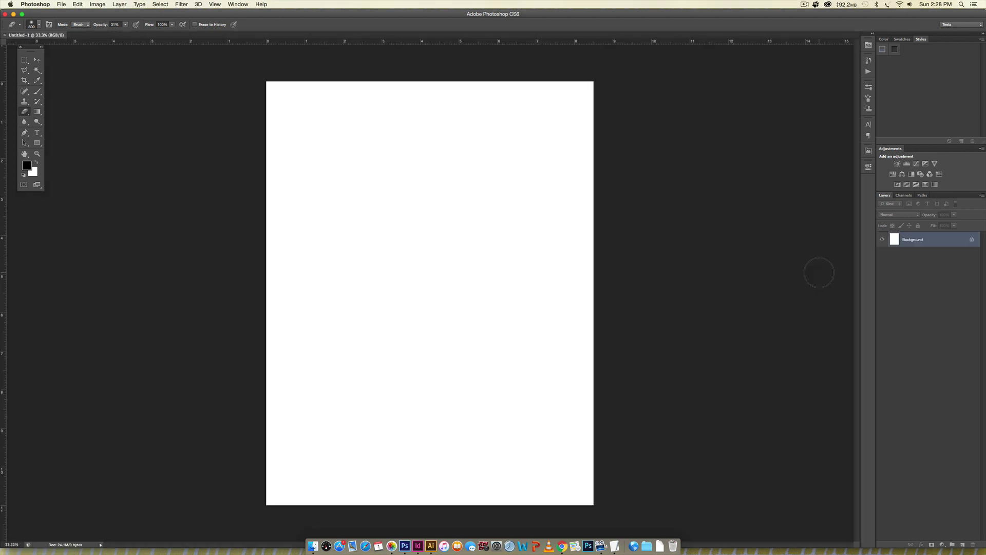
# Start placing a file and browse to the transparent-pngs folder under abstract, soft in the vol2 watercolor texture kit.
pyautogui.click(61, 4)
pyautogui.click(76, 131)
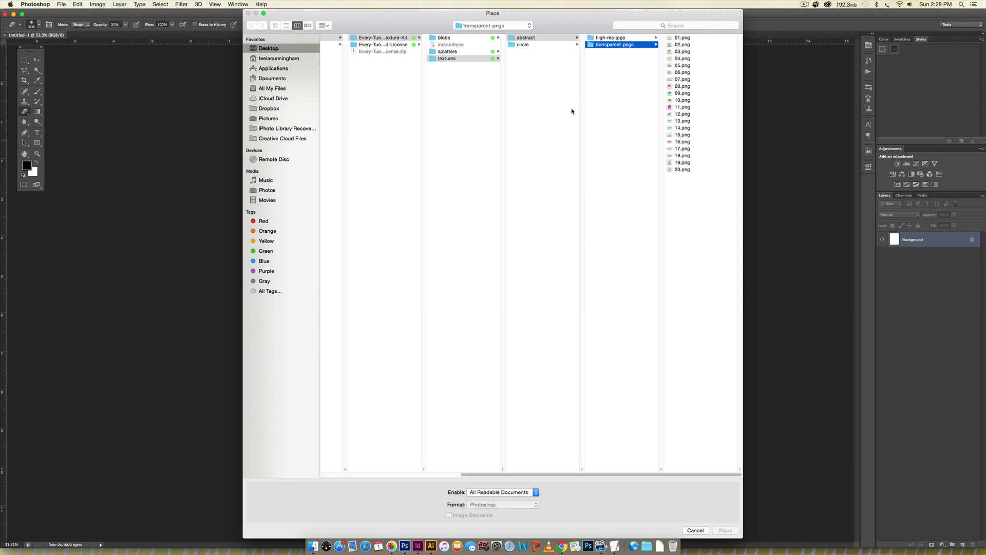
pyautogui.hscroll(-1, 441, 73)
pyautogui.hscroll(-5, 441, 73)
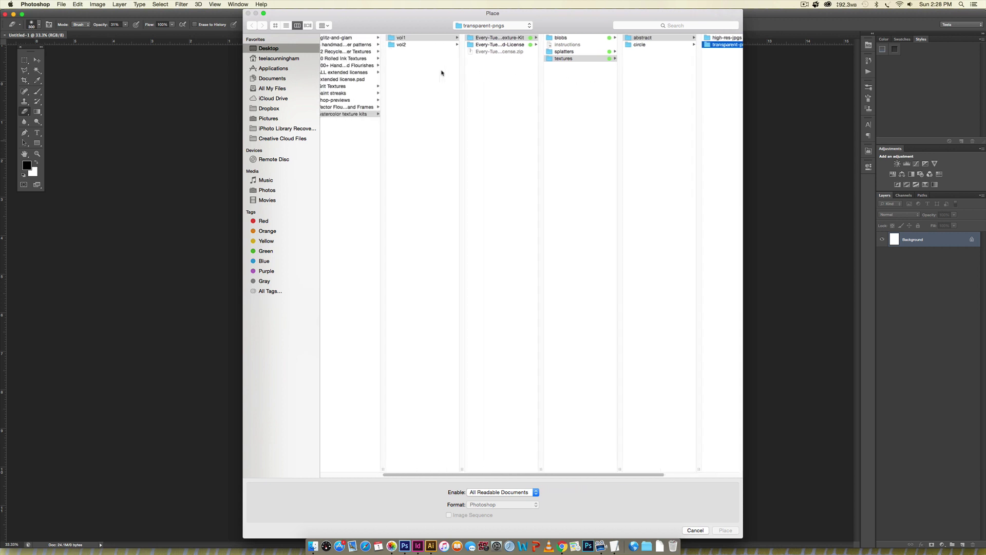
pyautogui.click(438, 44)
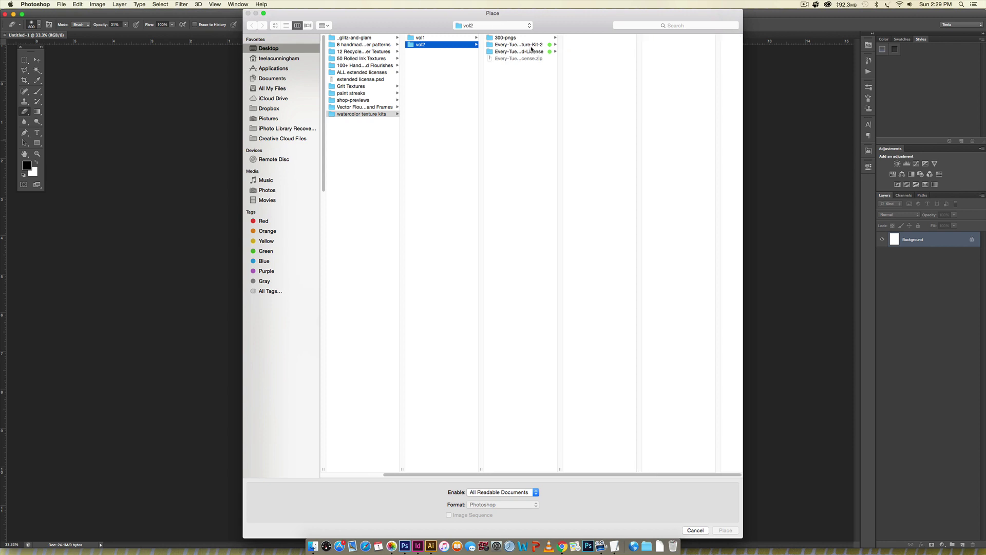
pyautogui.click(536, 45)
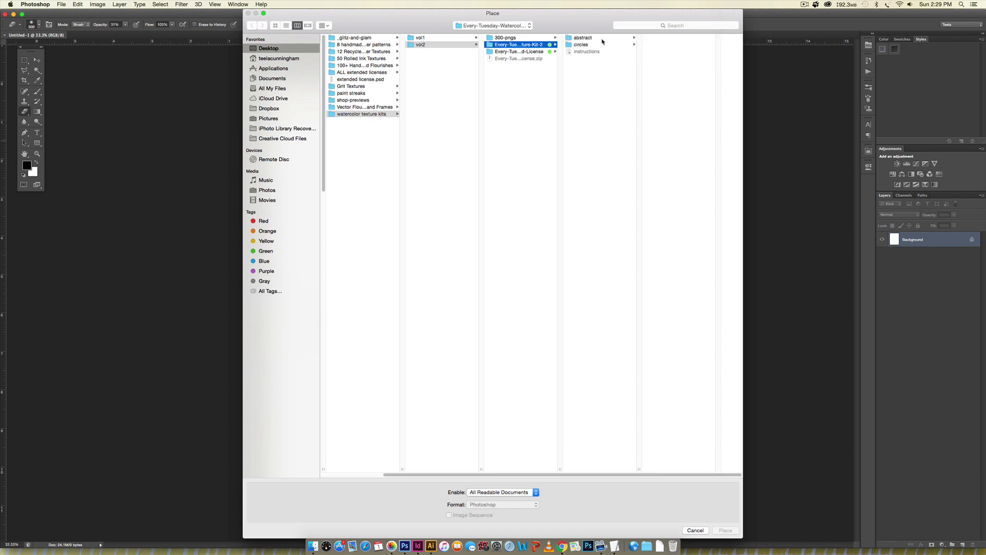
pyautogui.click(601, 39)
pyautogui.click(657, 38)
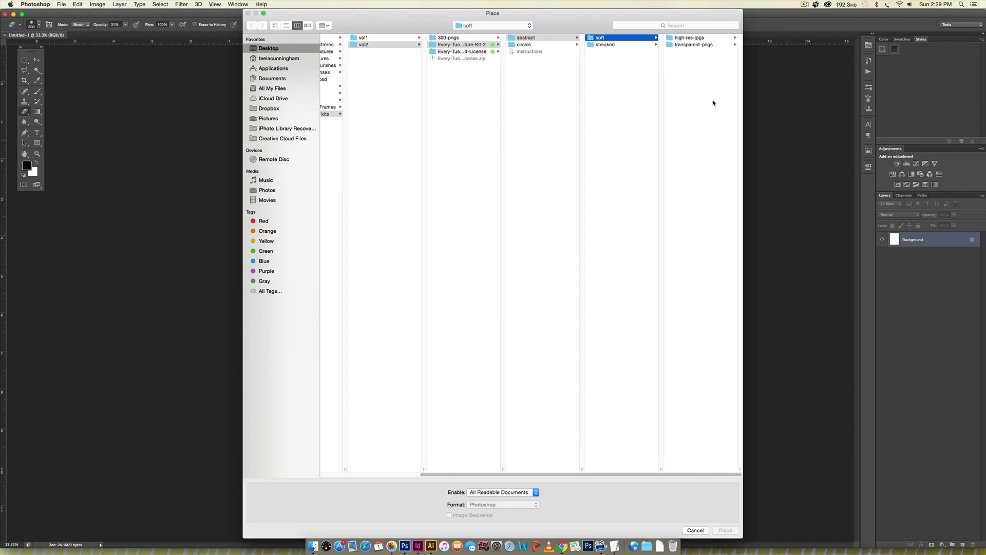
pyautogui.click(710, 46)
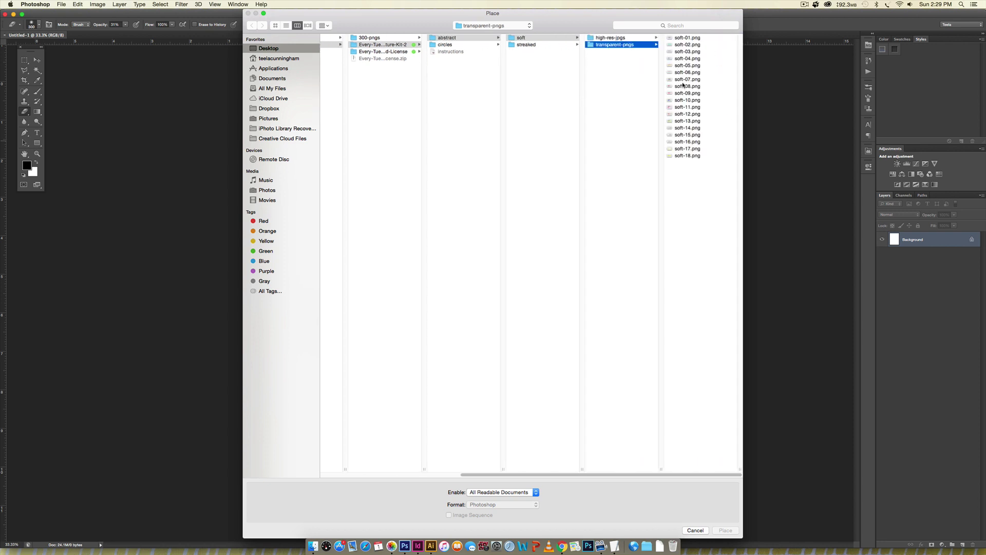
# Preview the soft watercolor textures, place soft-06.png at its default size on the page, and switch to the Eraser tool.
pyautogui.click(686, 66)
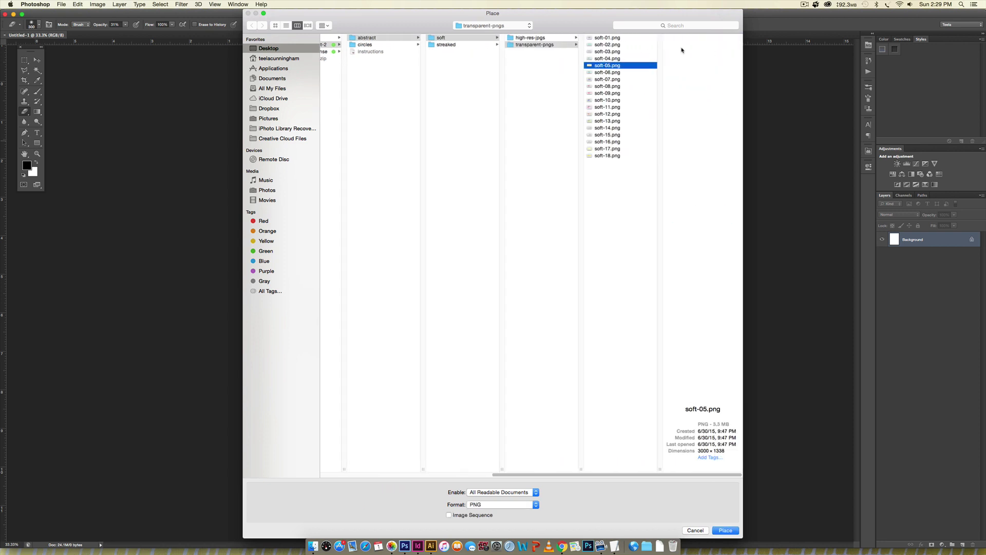
pyautogui.press('Up')
pyautogui.press('Up')
pyautogui.press('Up')
pyautogui.press('Up')
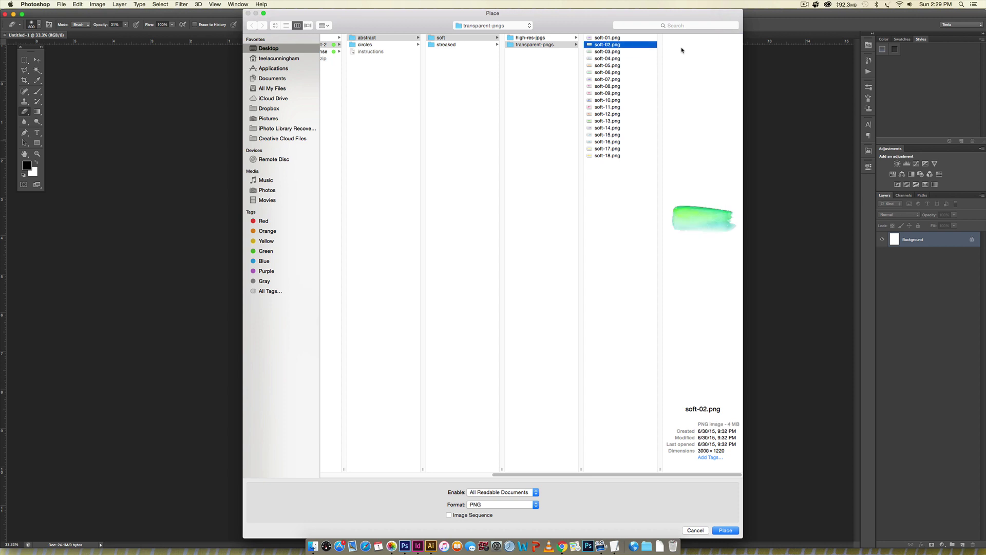
pyautogui.press('Down')
pyautogui.press('Down')
pyautogui.press('Down')
pyautogui.press('Down')
pyautogui.press('Down')
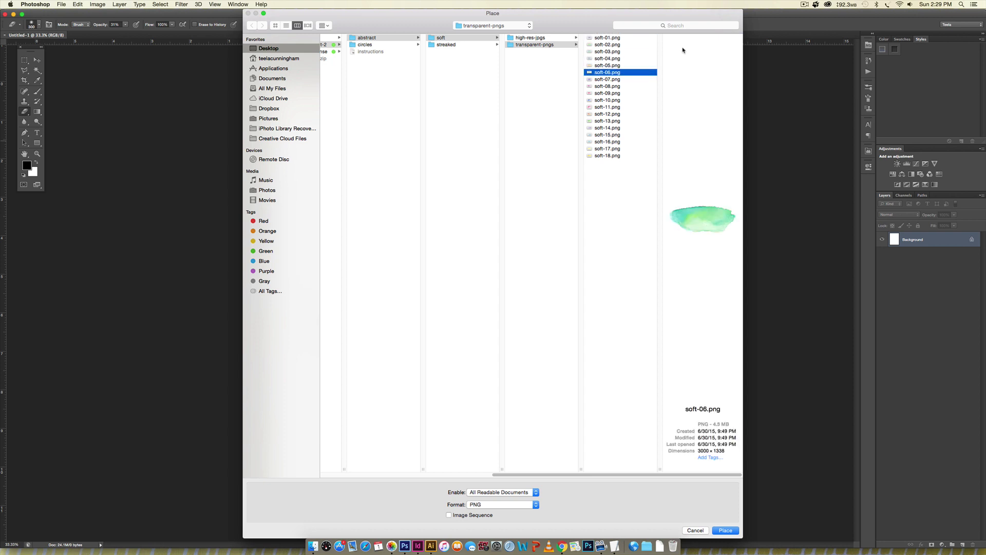
pyautogui.click(723, 531)
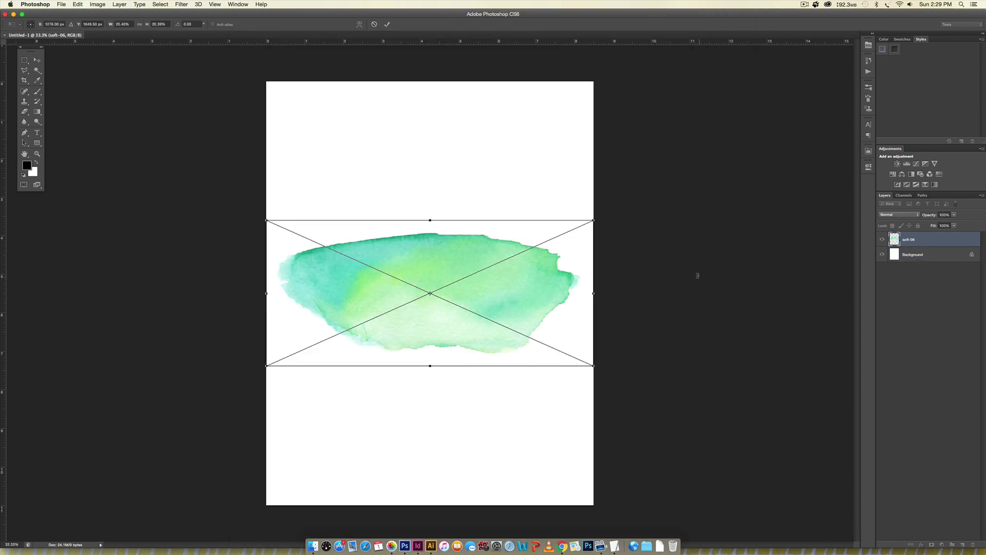
pyautogui.press('Return')
pyautogui.press('e')
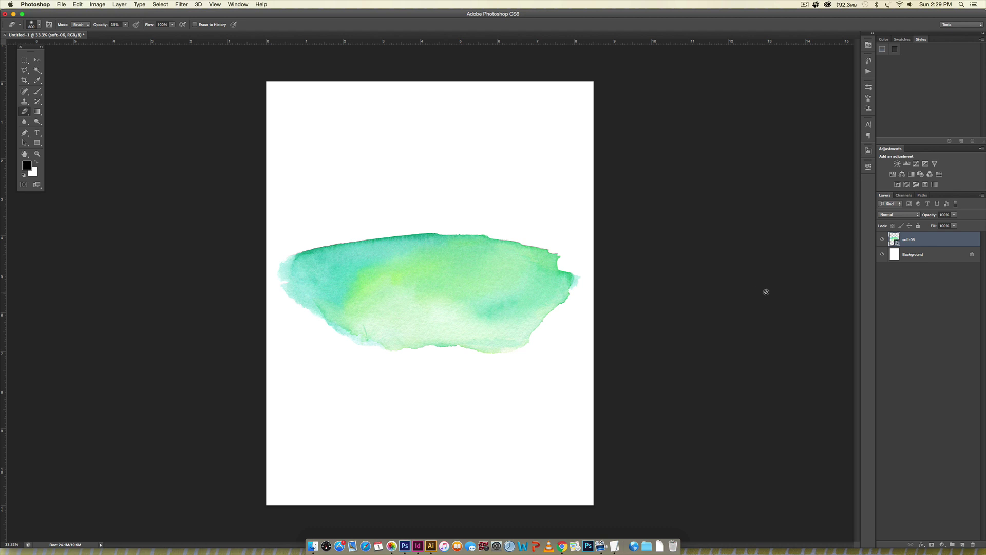
# Add a Hue/Saturation adjustment layer clipped to the soft-06 layer and set its hue to +62.
pyautogui.click(892, 175)
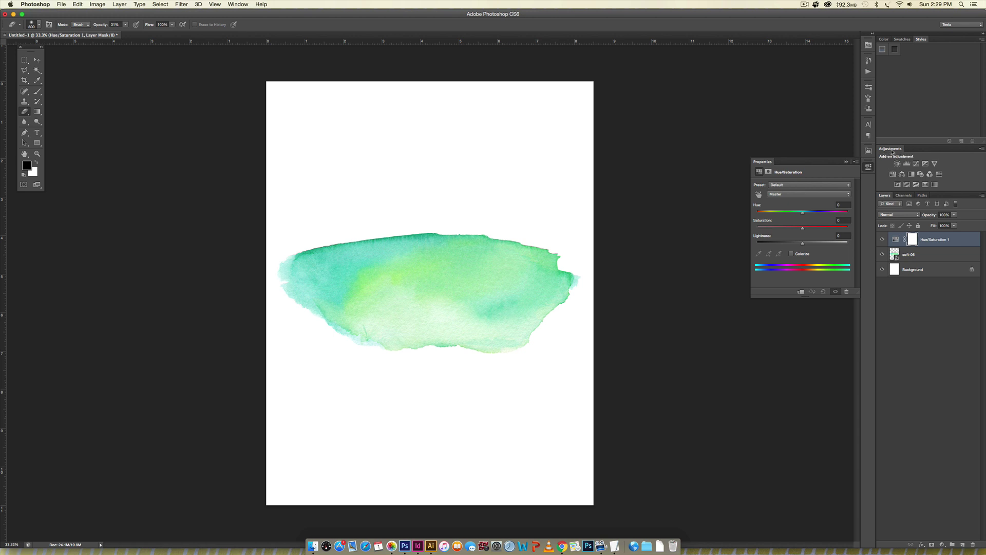
pyautogui.click(236, 5)
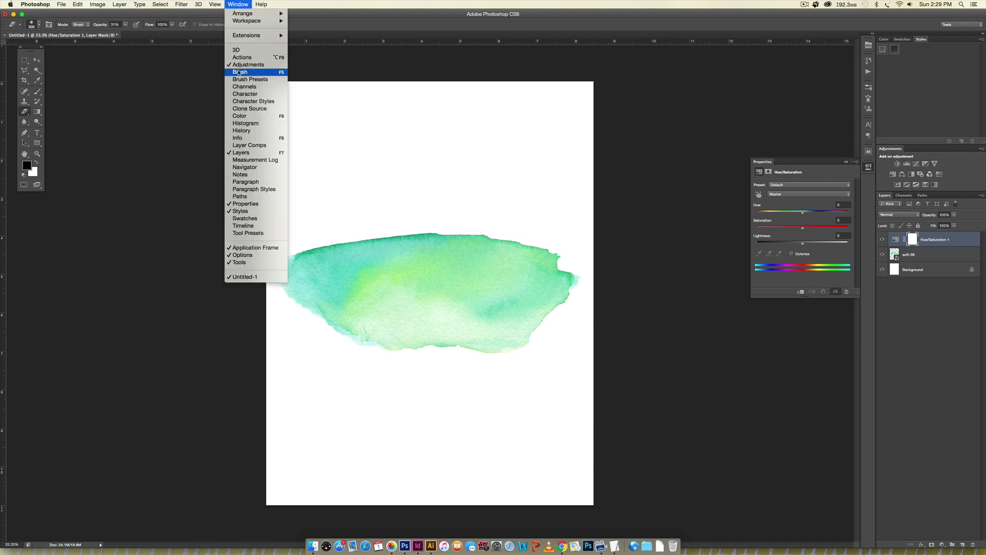
pyautogui.click(950, 192)
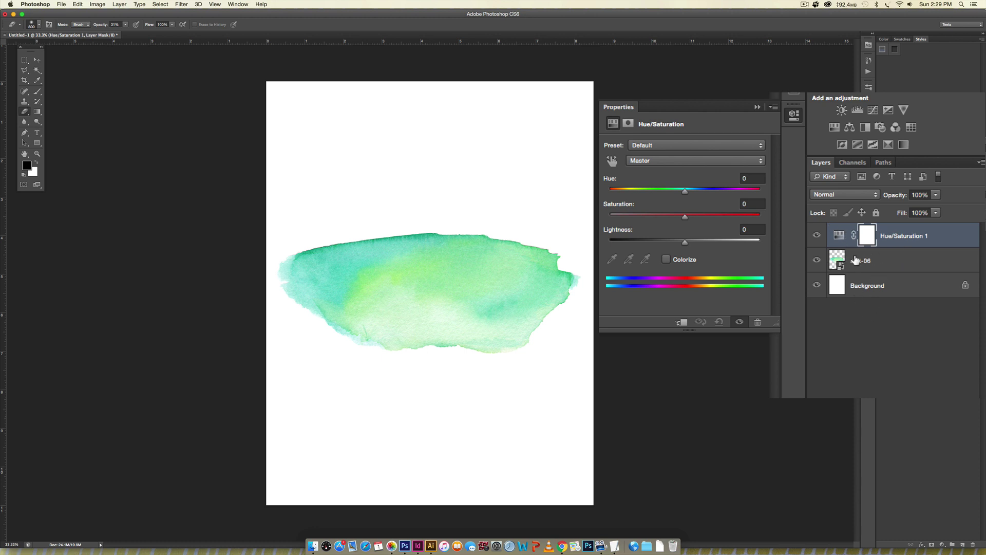
pyautogui.rightClick(940, 238)
pyautogui.click(831, 379)
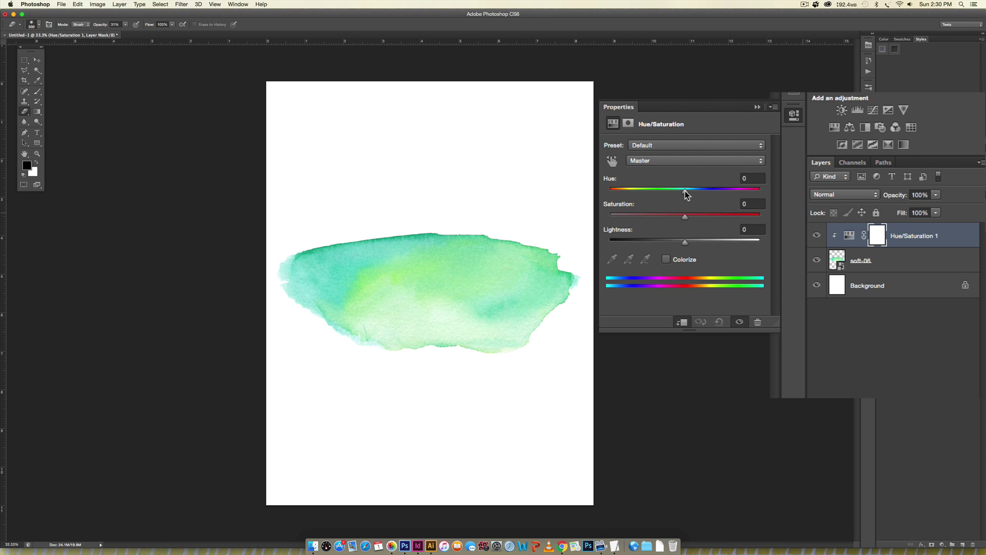
pyautogui.moveTo(685, 193); pyautogui.dragTo(728, 194)
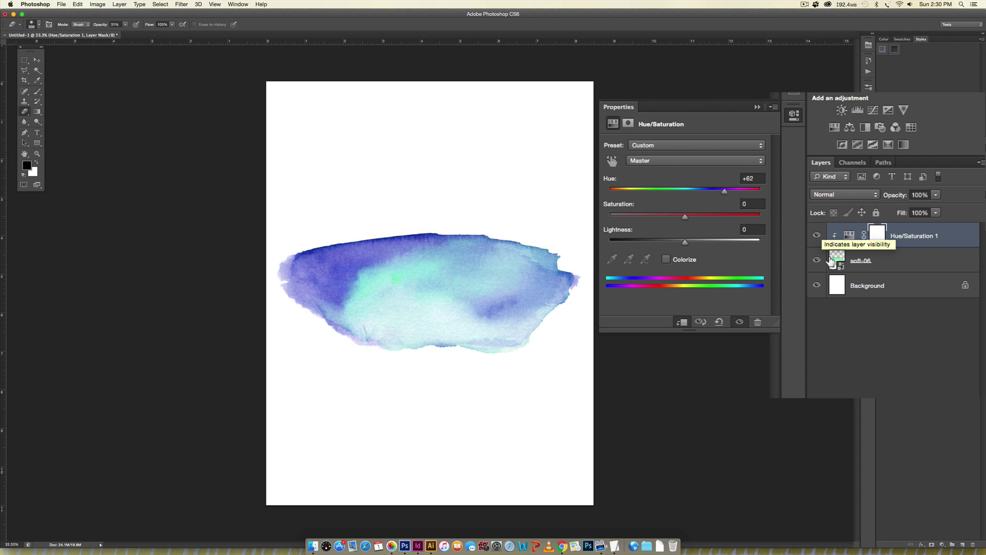
# Delete the Hue/Saturation adjustment layer together with the soft-06 layer.
pyautogui.keyDown('shift'); pyautogui.click(934, 257); pyautogui.keyUp('shift')
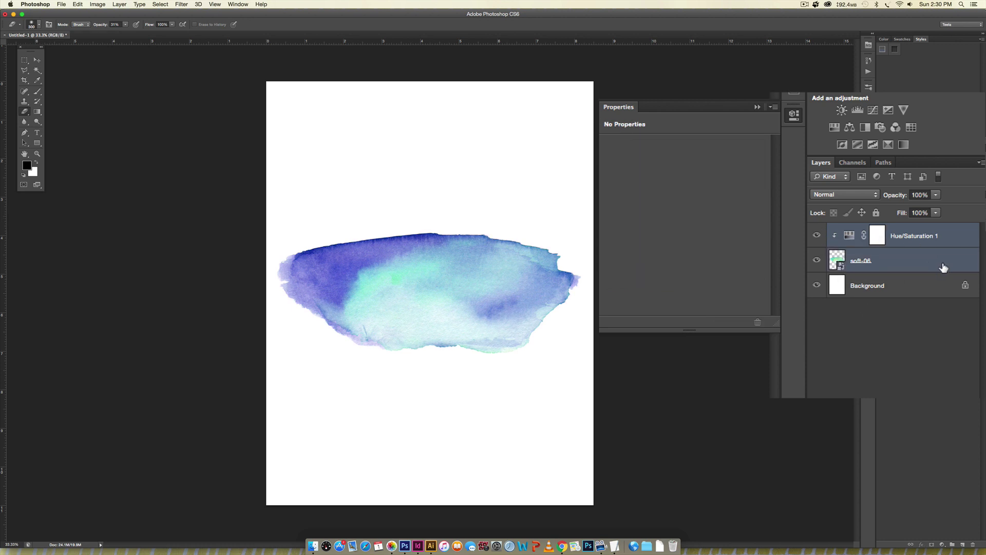
pyautogui.moveTo(953, 254); pyautogui.dragTo(972, 544)
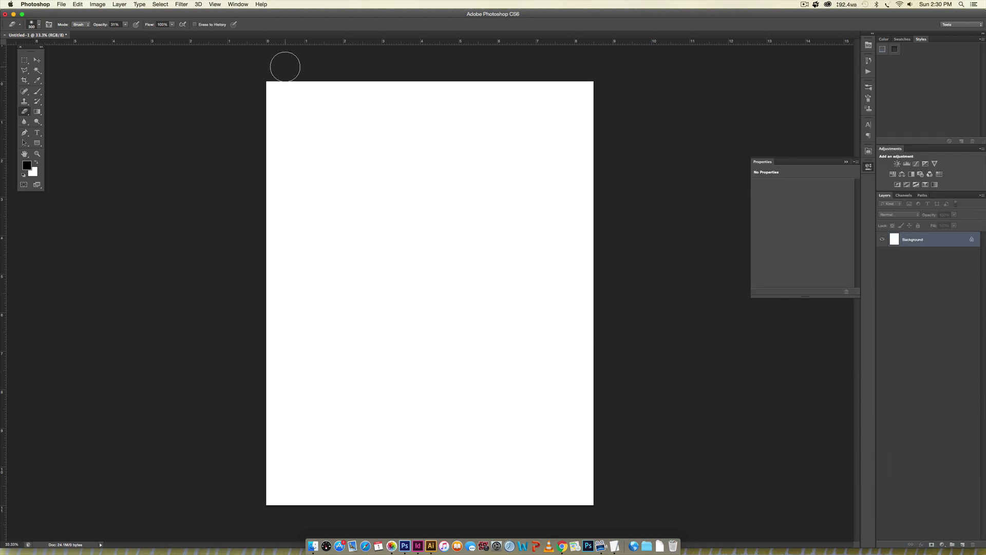
# Start placing a file and browse to the transparent-pngs folder under textures, abstract in the vol1 watercolor texture kit.
pyautogui.click(64, 4)
pyautogui.click(77, 131)
pyautogui.hscroll(-2, 374, 56)
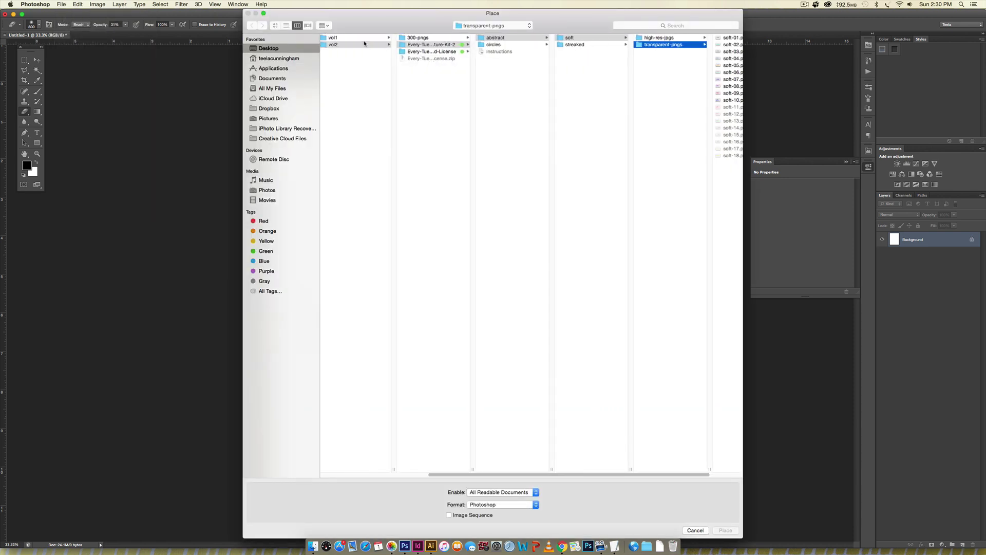
pyautogui.click(365, 38)
pyautogui.click(463, 39)
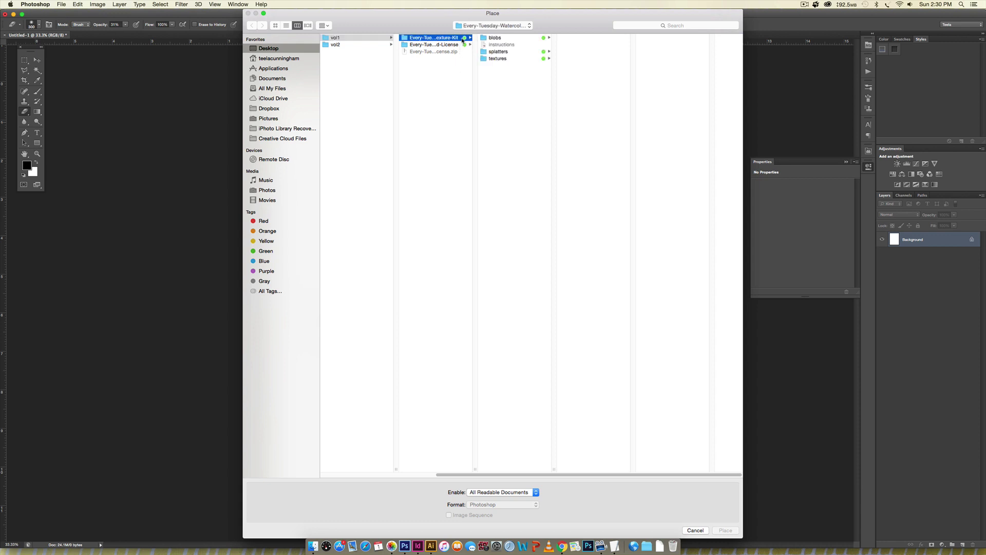
pyautogui.click(506, 58)
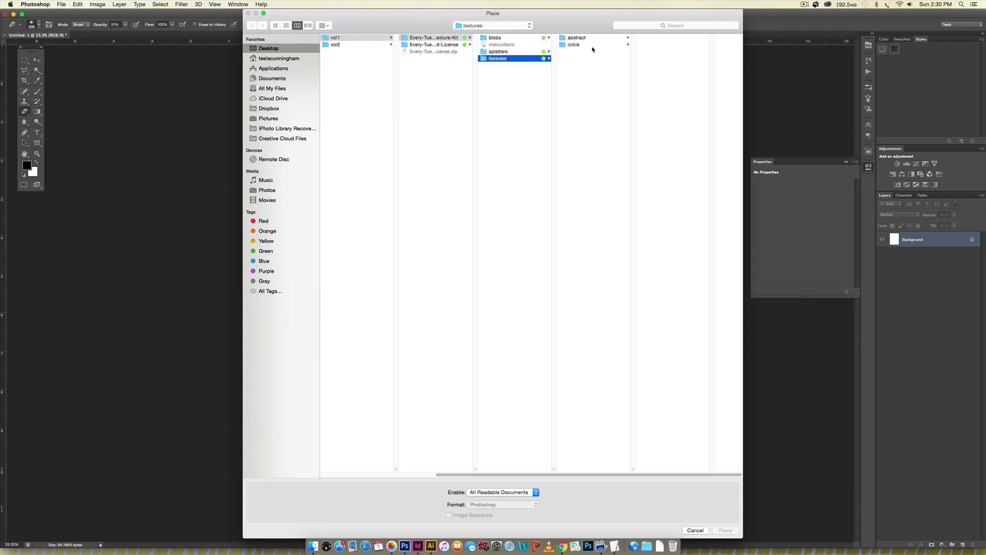
pyautogui.click(590, 39)
pyautogui.click(663, 45)
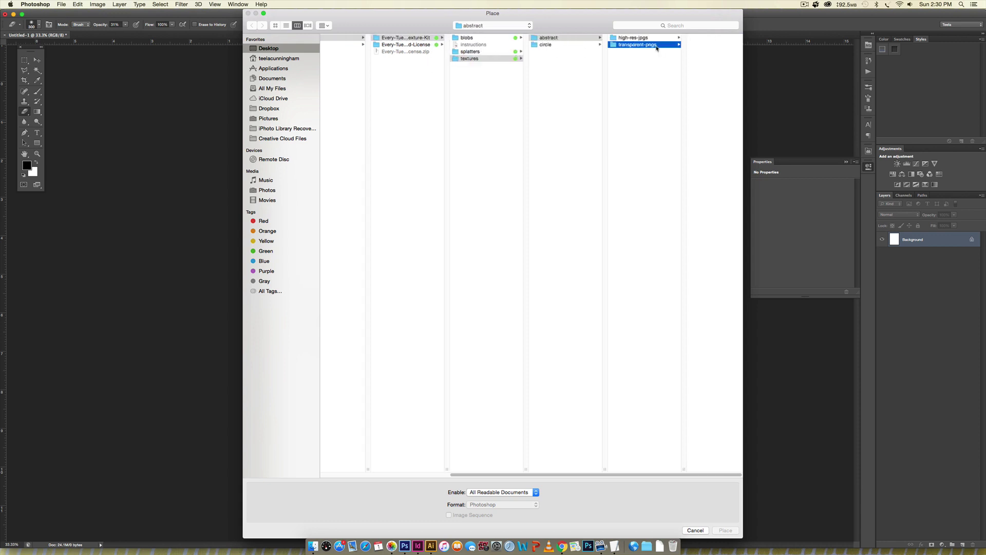
# Preview the abstract textures, place 06.png at its default size on the page, and switch to the Eraser tool.
pyautogui.click(681, 58)
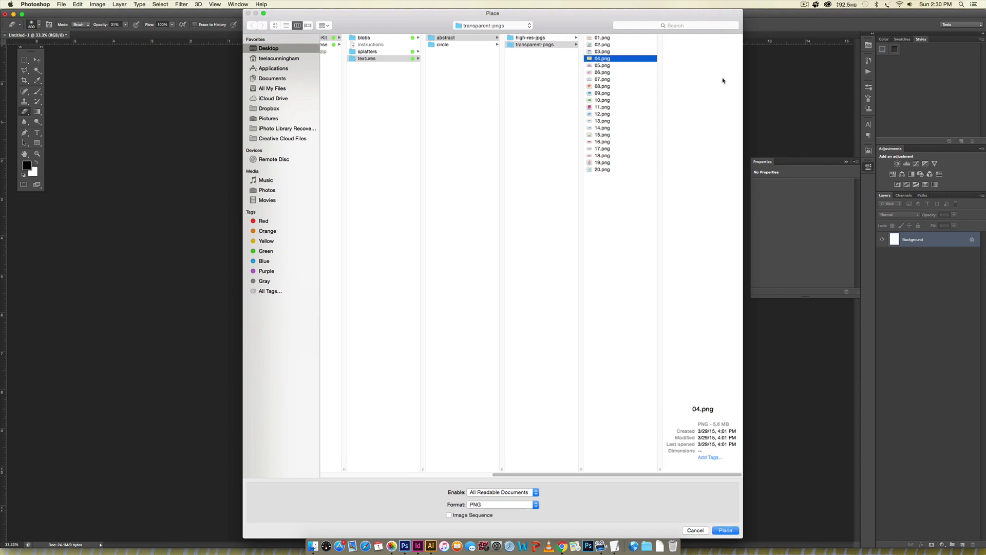
pyautogui.press('Up')
pyautogui.press('Up')
pyautogui.press('Down')
pyautogui.press('Down')
pyautogui.press('Down')
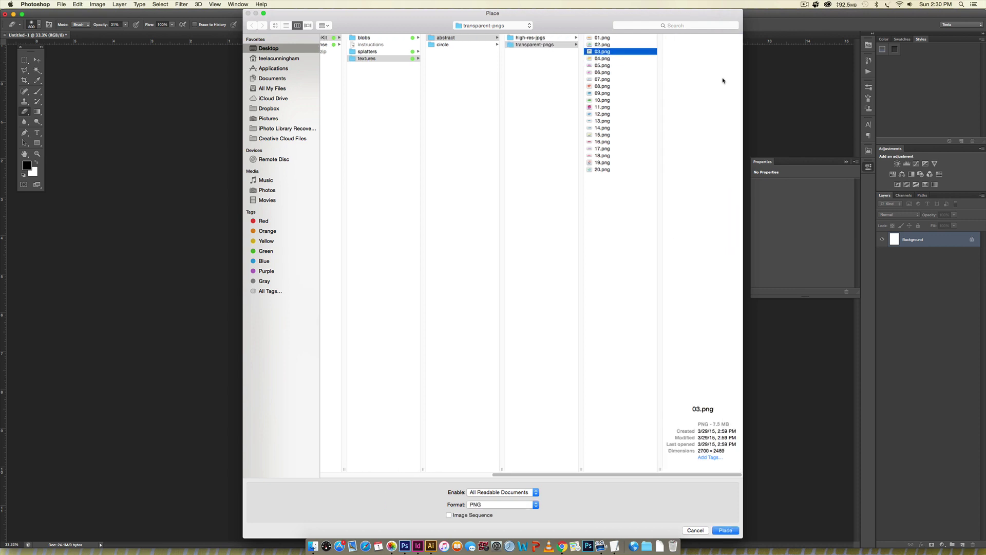
pyautogui.press('Down')
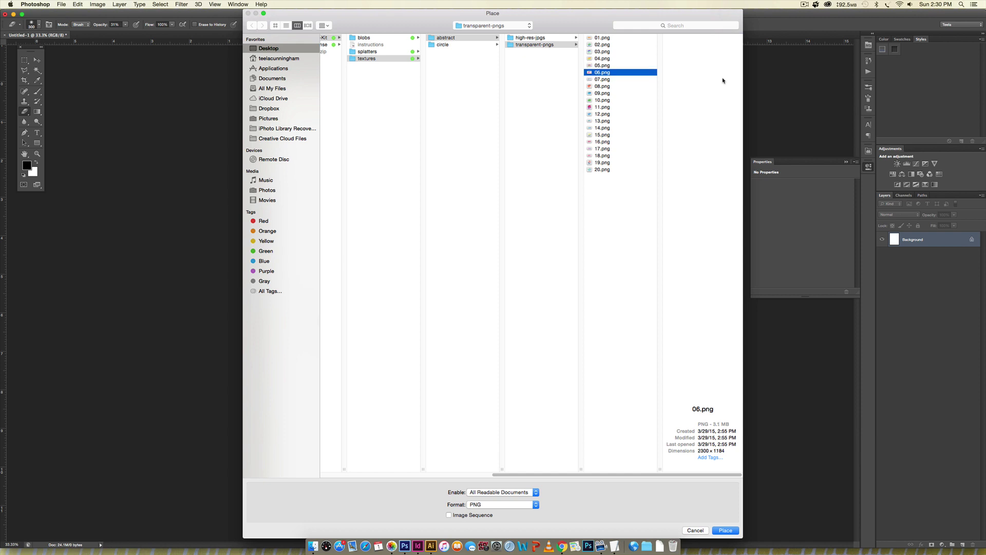
pyautogui.press('Down')
pyautogui.press('Up')
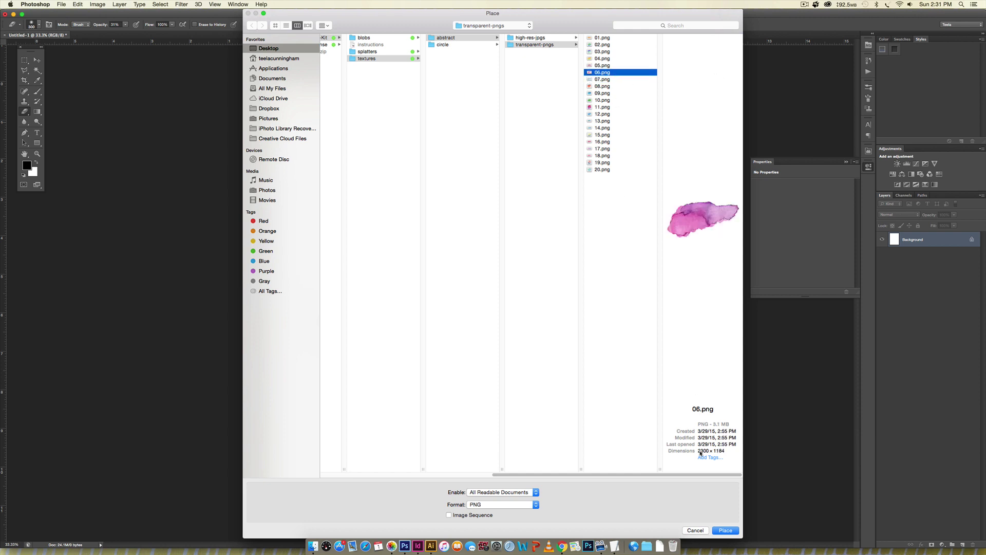
pyautogui.click(725, 530)
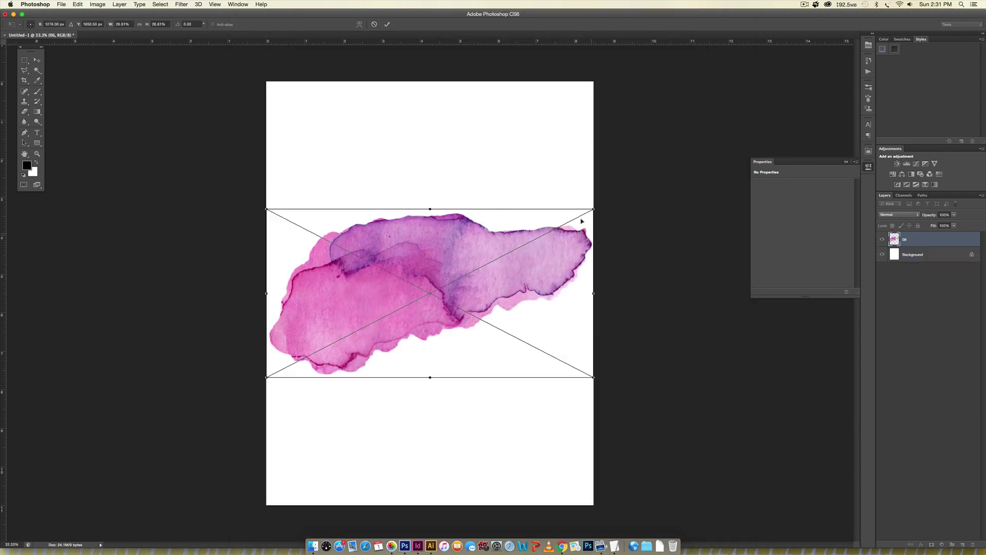
pyautogui.press('Return')
pyautogui.press('e')
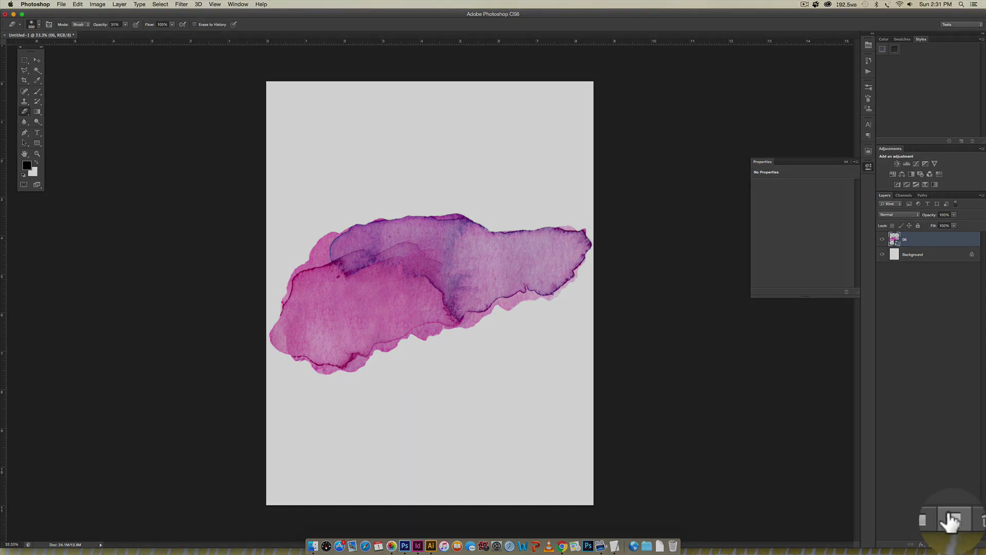
# Add a new layer above the 06 layer and set the background color to blue #2cb4e6.
pyautogui.click(963, 543)
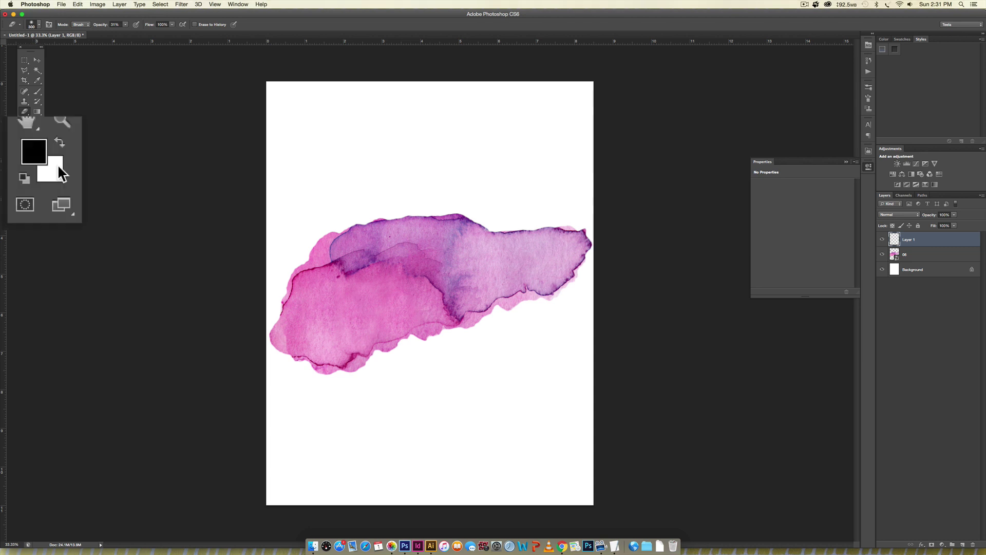
pyautogui.click(33, 171)
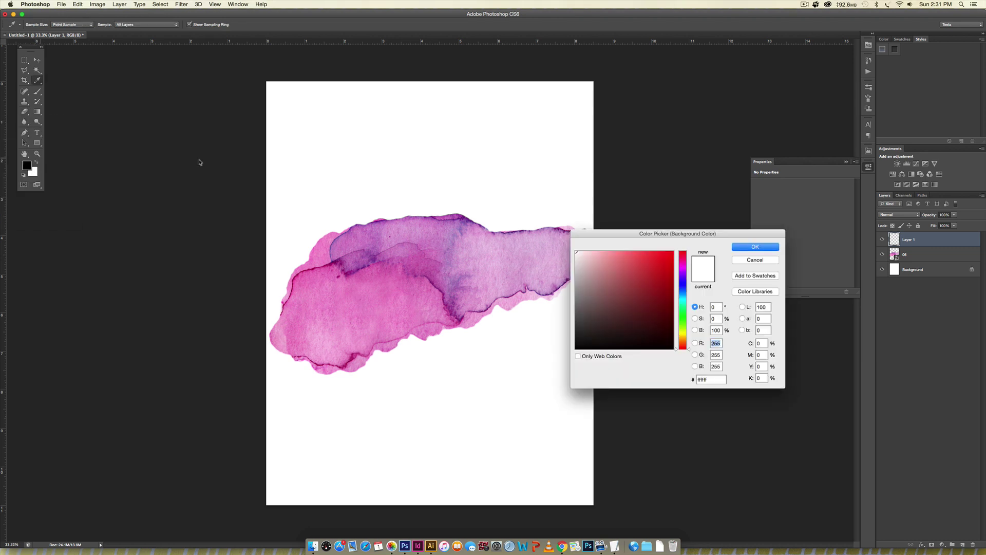
pyautogui.click(685, 289)
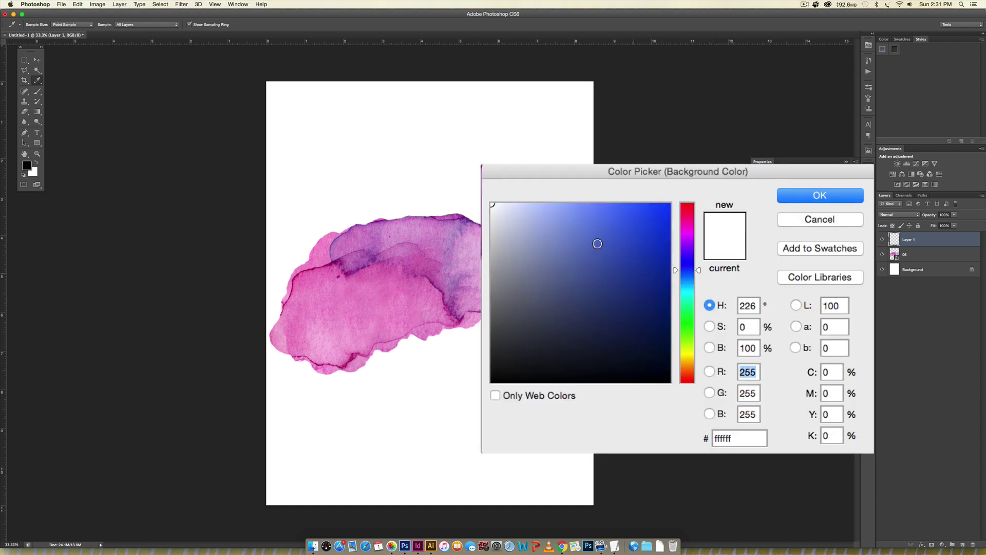
pyautogui.moveTo(597, 243); pyautogui.dragTo(582, 209)
pyautogui.click(685, 284)
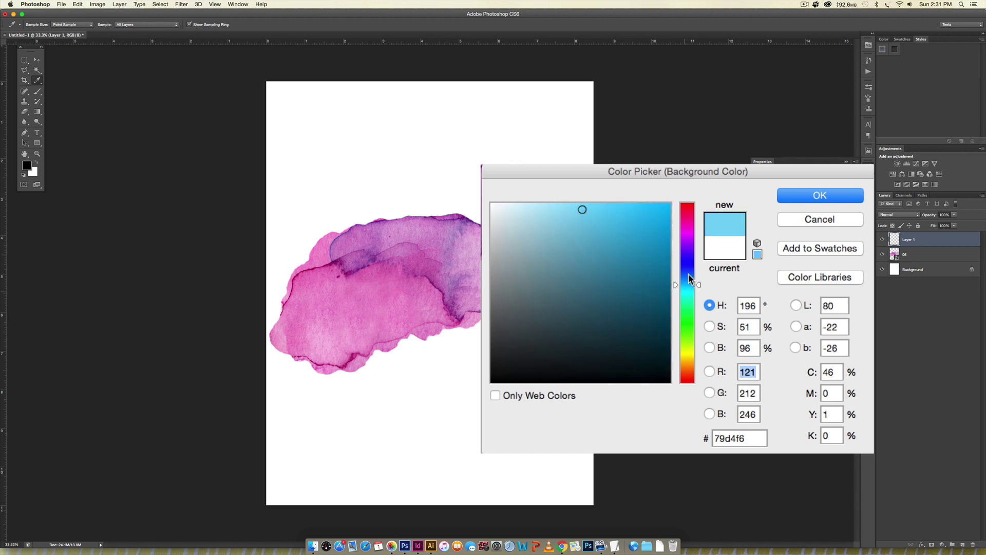
pyautogui.click(636, 221)
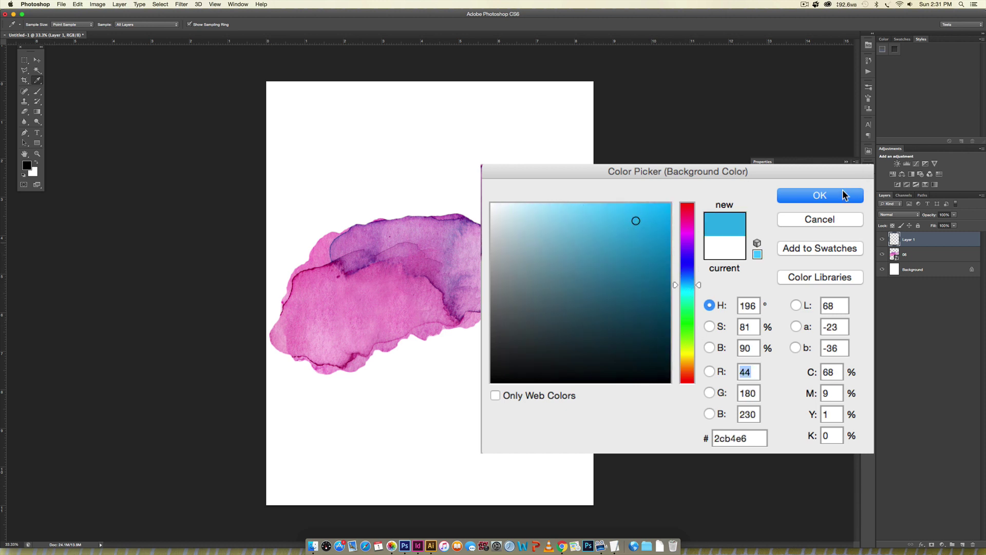
pyautogui.click(819, 195)
pyautogui.press('e')
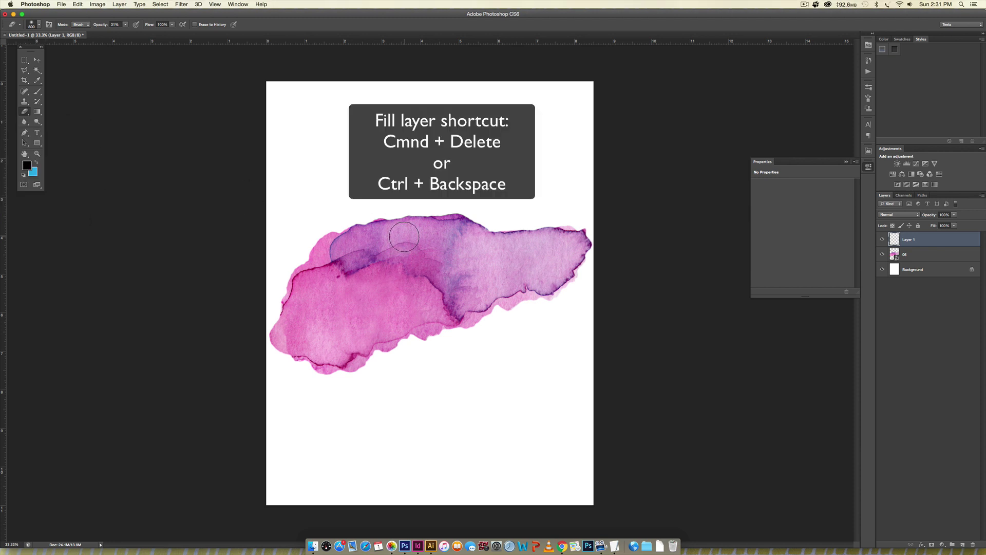
# Fill the new layer with the blue background color and clip it to the 06 layer.
pyautogui.press('super+BackSpace')
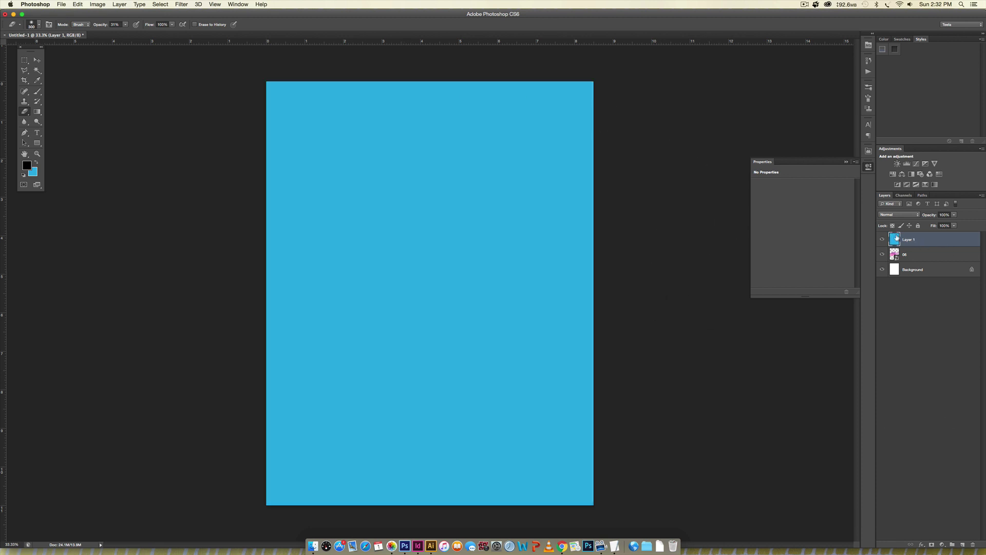
pyautogui.rightClick(944, 239)
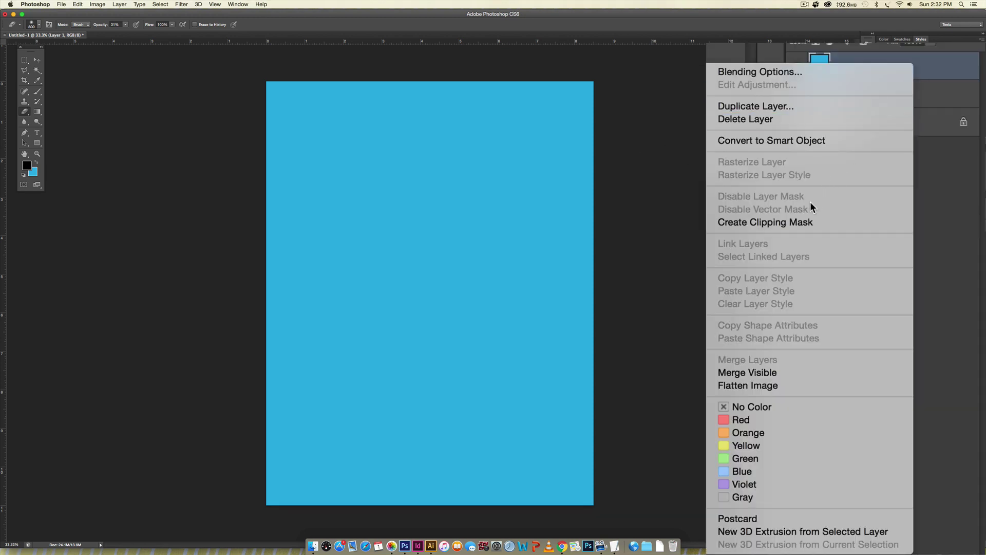
pyautogui.click(795, 222)
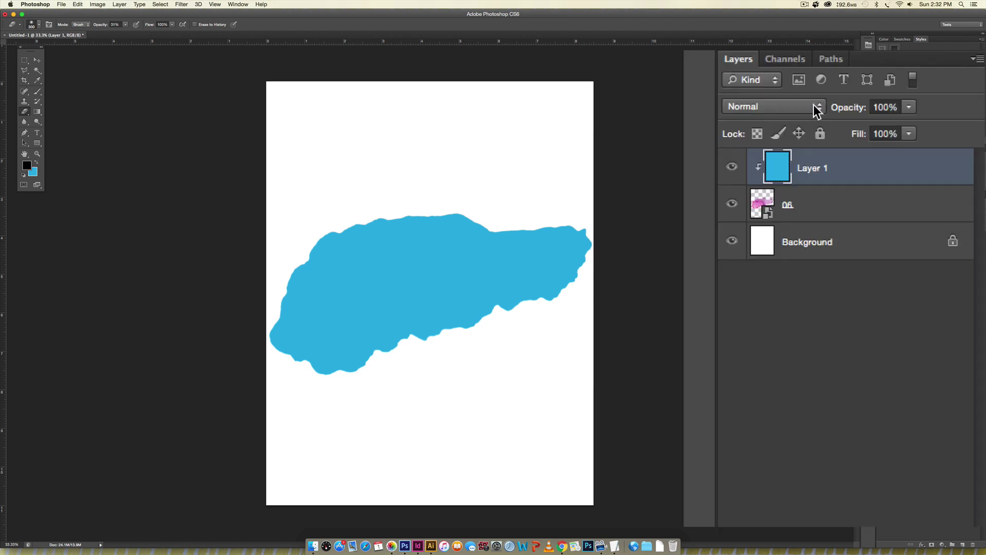
# Set the clipped blue layer's blending mode to Color and switch to the Move tool.
pyautogui.click(746, 105)
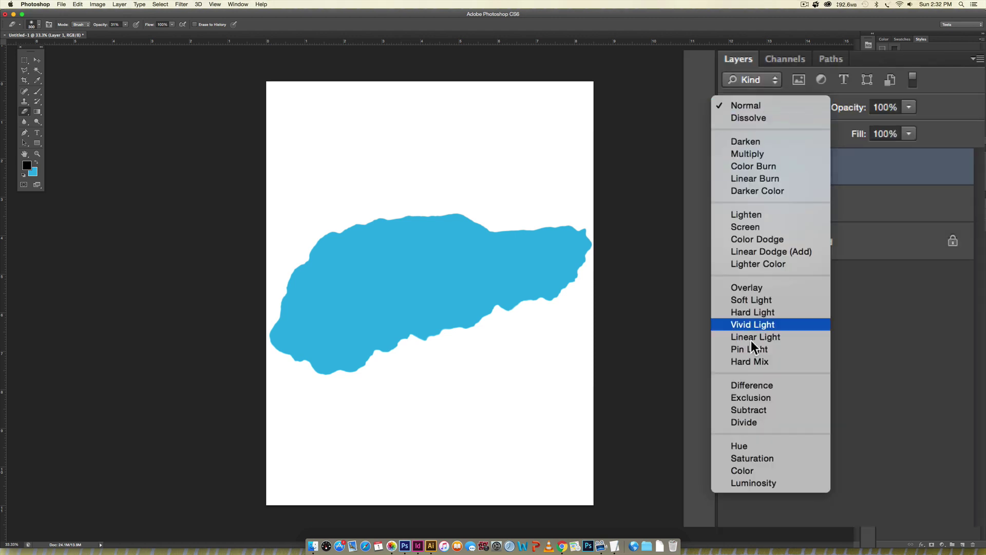
pyautogui.click(729, 470)
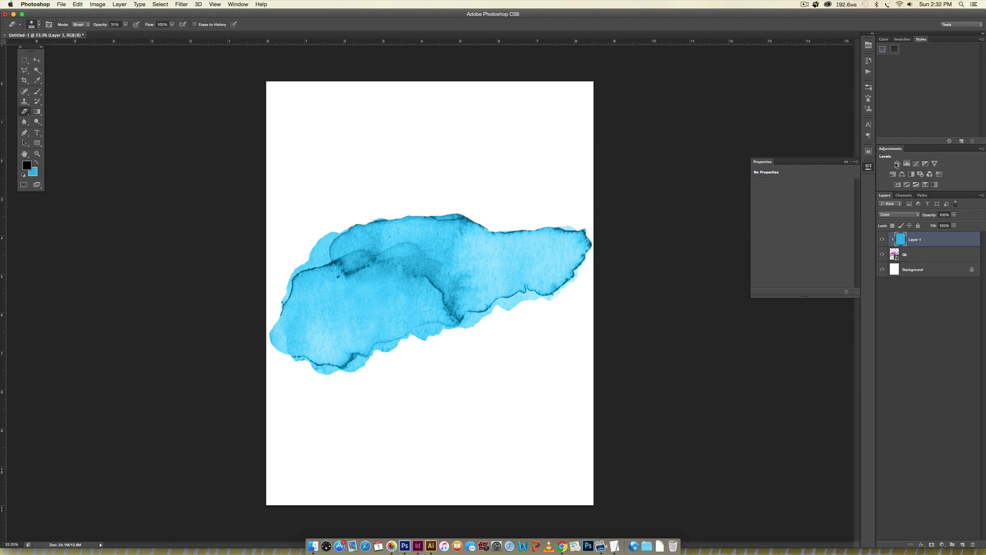
pyautogui.press('v')
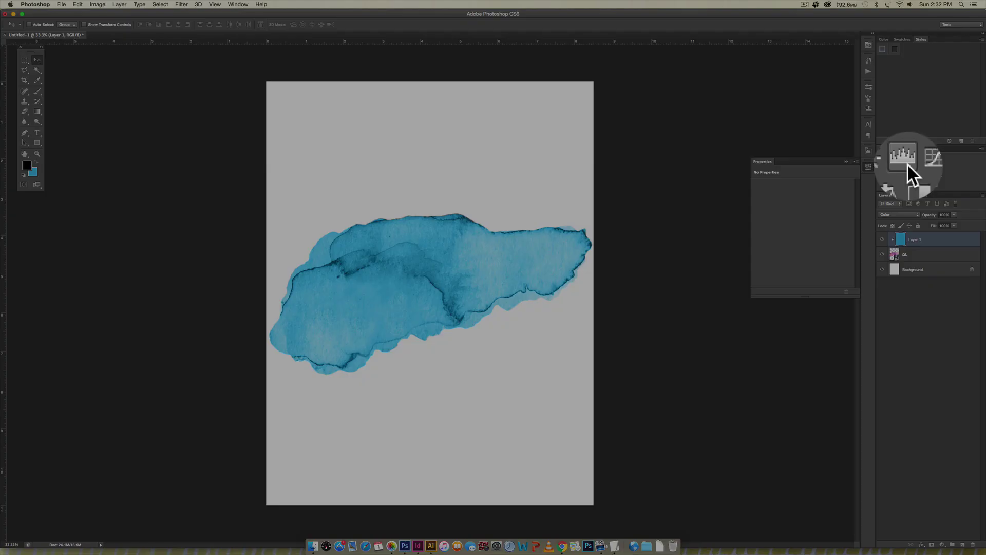
# Add a Levels adjustment layer above the blue layer, set its black input level to 41, and try a white level of 208.
pyautogui.click(906, 164)
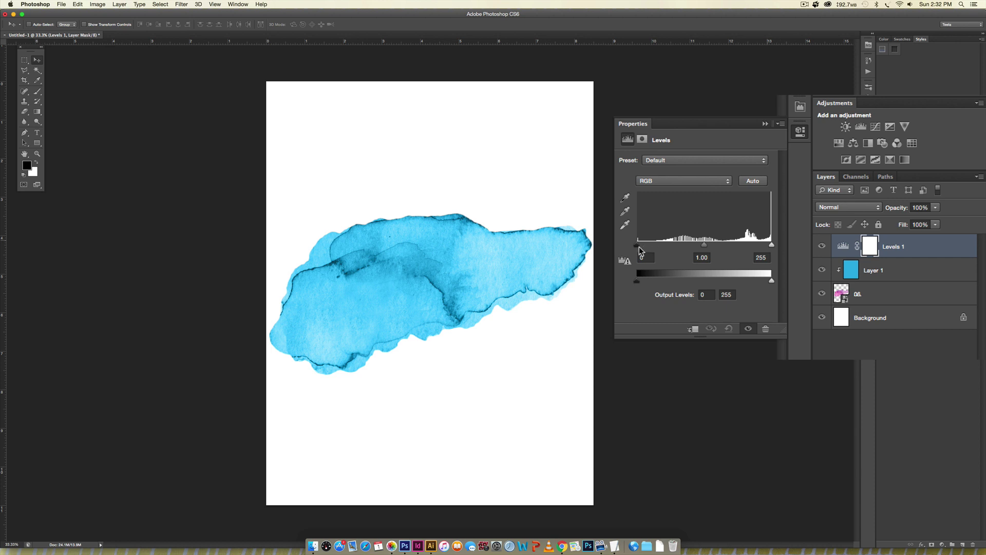
pyautogui.moveTo(637, 246); pyautogui.dragTo(658, 244)
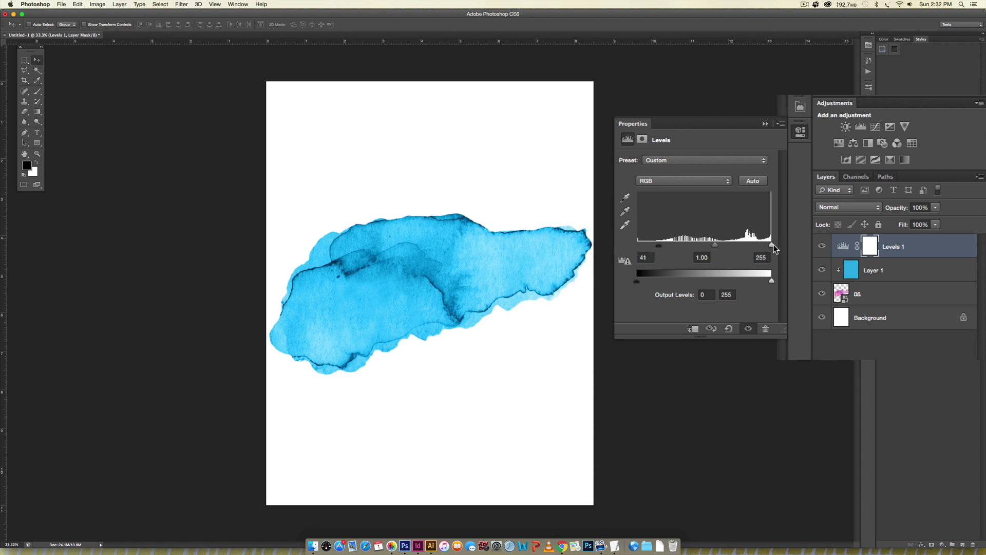
pyautogui.moveTo(772, 245); pyautogui.dragTo(746, 245)
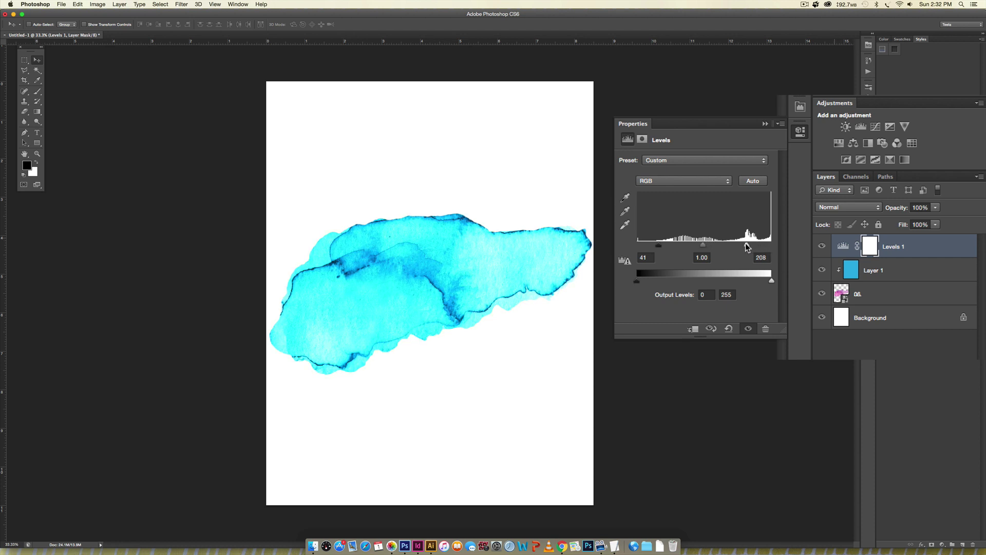
pyautogui.moveTo(746, 245); pyautogui.dragTo(789, 242)
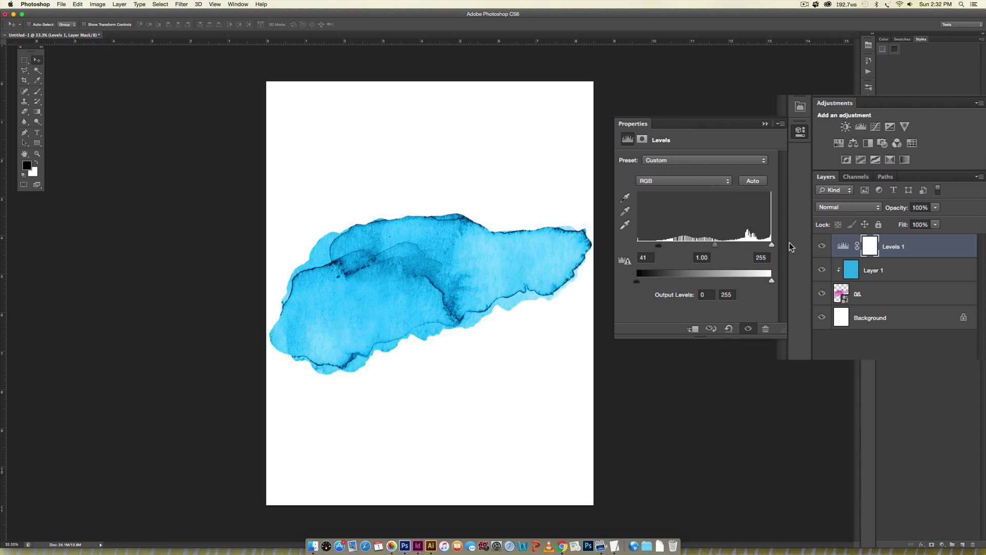
pyautogui.moveTo(656, 245); pyautogui.dragTo(656, 245)
# Hide the Levels adjustment and the clipped blue layer, and delete both layers.
pyautogui.moveTo(820, 246); pyautogui.dragTo(822, 270)
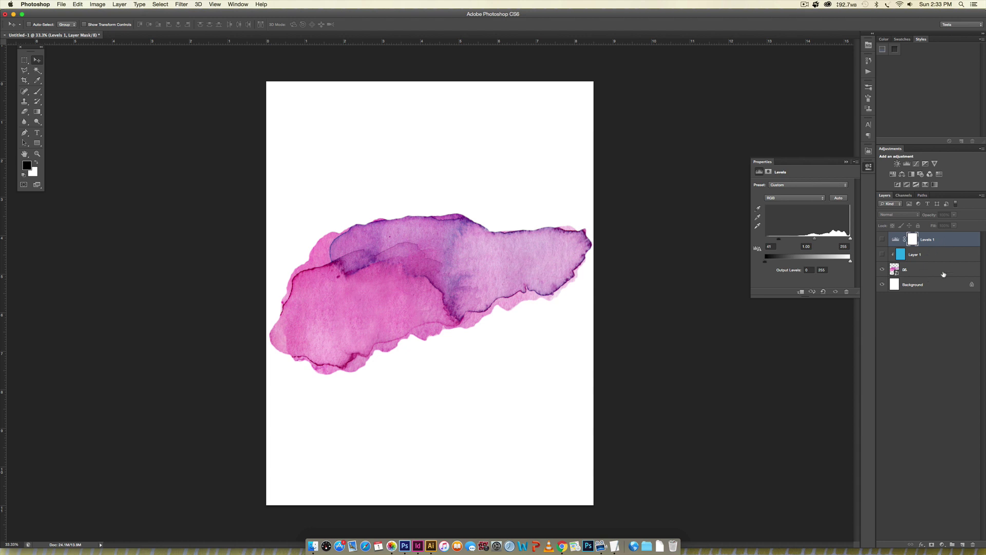
pyautogui.keyDown('shift'); pyautogui.click(972, 259); pyautogui.keyUp('shift')
pyautogui.moveTo(962, 245); pyautogui.dragTo(972, 544)
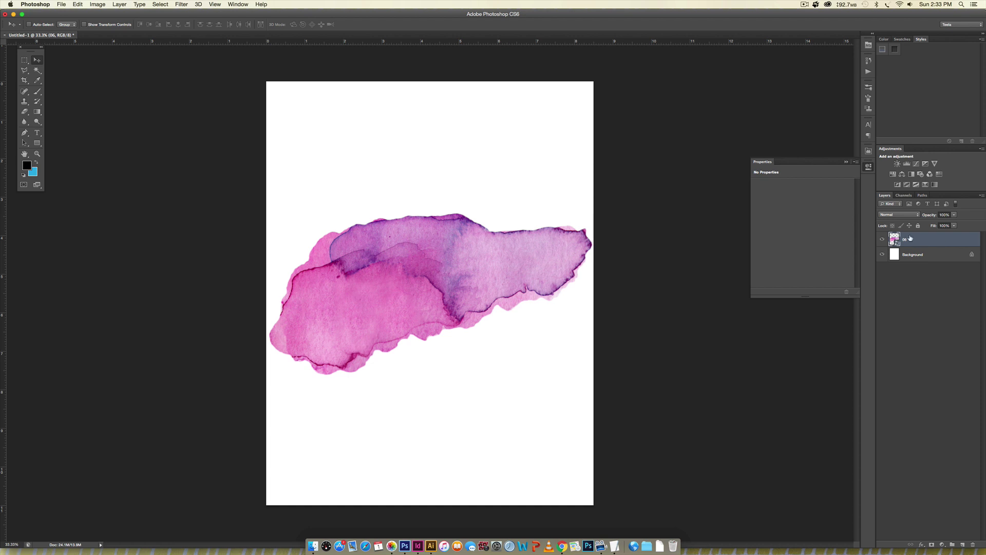
# Add a new layer above the 06 layer, activate the Brush tool and check its size and hardness.
pyautogui.click(963, 545)
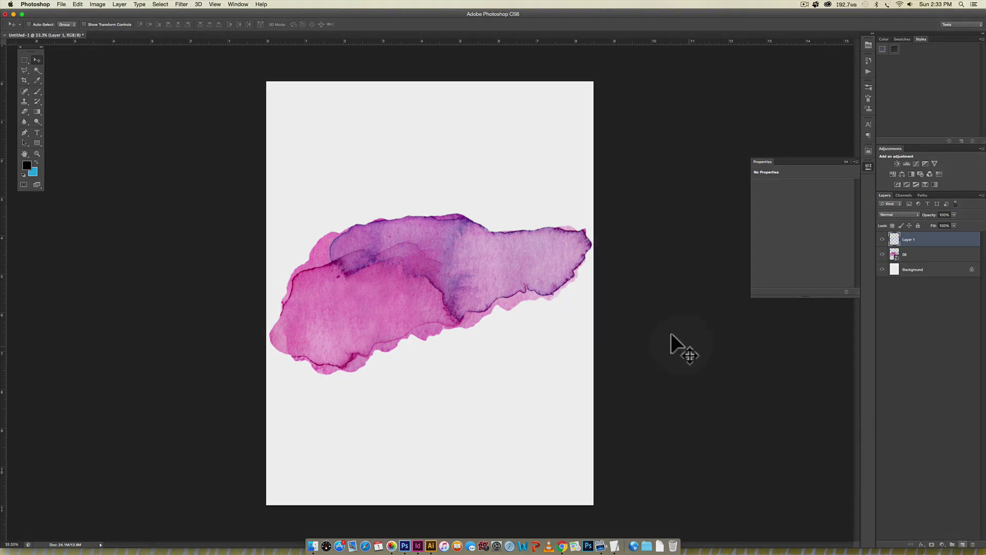
pyautogui.press('b')
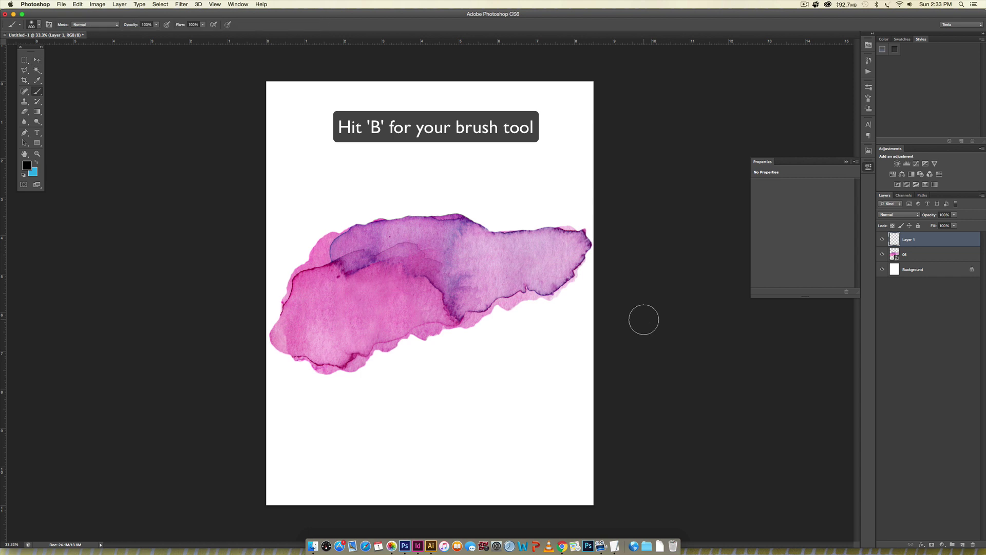
pyautogui.click(39, 26)
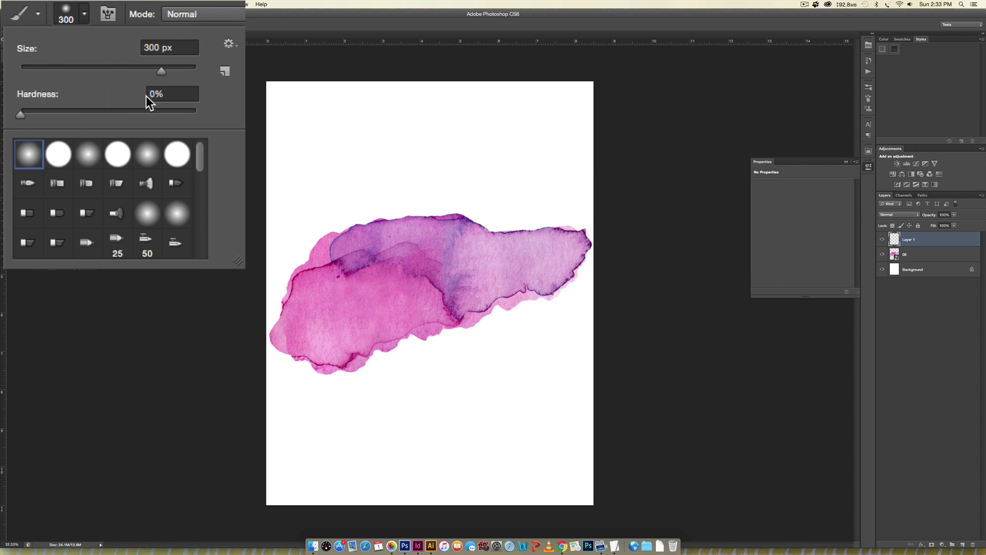
pyautogui.click(266, 26)
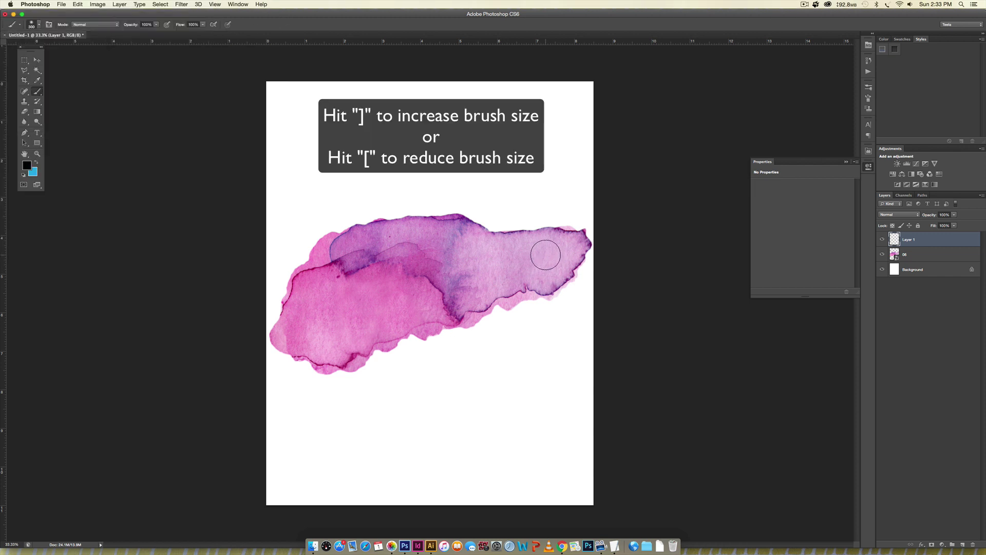
# Enlarge the soft round brush to about 600 px.
pyautogui.press(']')
pyautogui.press(']')
pyautogui.press(']')
pyautogui.press('[')
pyautogui.press('[')
pyautogui.press('[')
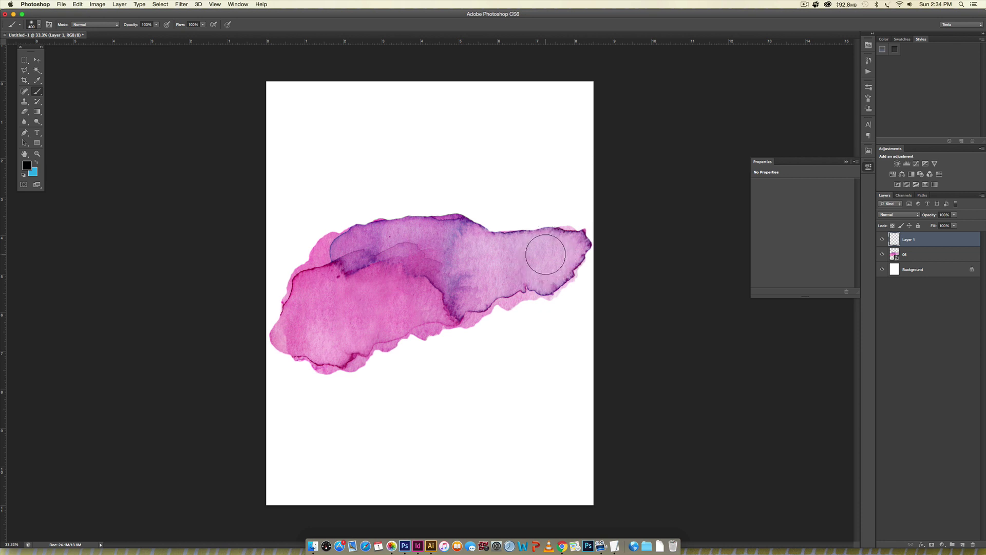
pyautogui.press(']')
pyautogui.press(']')
pyautogui.press(']')
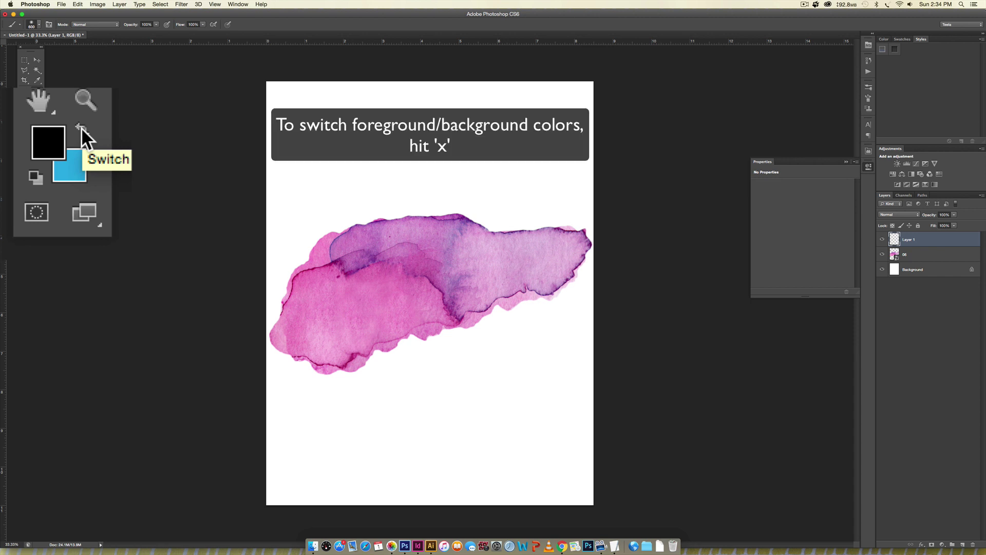
# Make blue the foreground color and paint over the upper right part of the watercolor texture on the new layer.
pyautogui.press('x')
pyautogui.press('x')
pyautogui.press('x')
pyautogui.press('x')
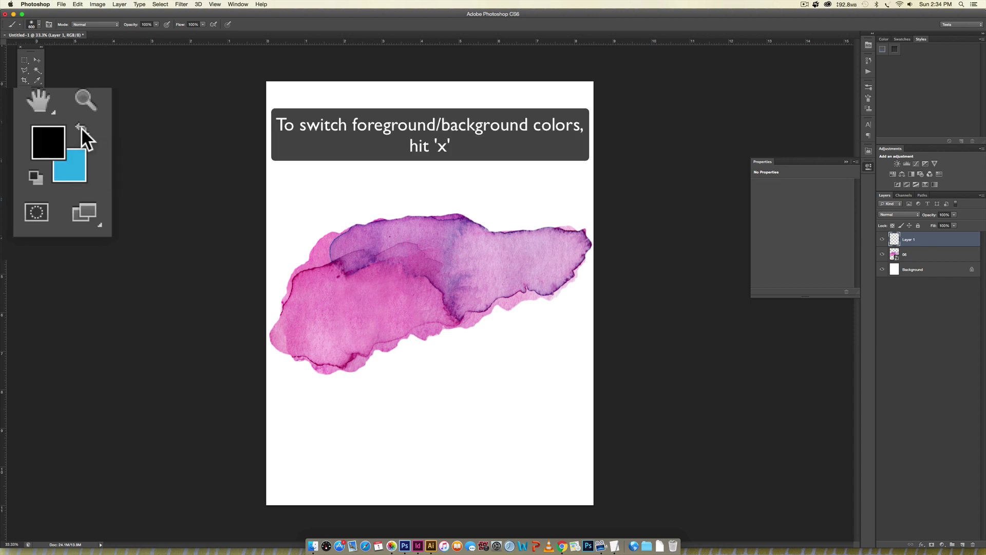
pyautogui.press('x')
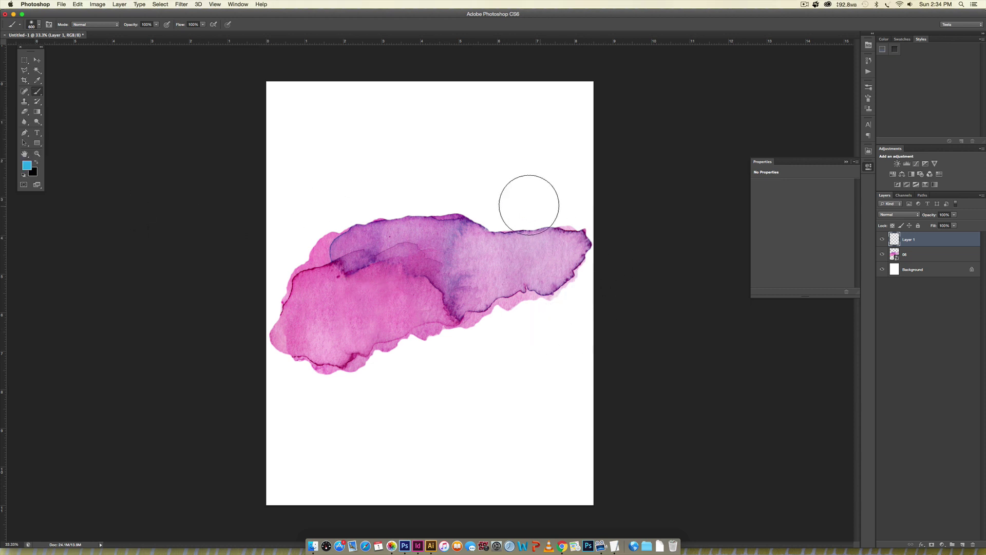
pyautogui.moveTo(546, 220)
pyautogui.mouseDown()
pyautogui.moveTo(577, 239)
pyautogui.moveTo(581, 260)
pyautogui.moveTo(569, 273)
pyautogui.moveTo(449, 213)
pyautogui.moveTo(489, 241)
pyautogui.moveTo(523, 290)
pyautogui.moveTo(508, 306)
pyautogui.moveTo(441, 233)
pyautogui.moveTo(378, 213)
pyautogui.moveTo(495, 245)
pyautogui.moveTo(535, 266)
pyautogui.moveTo(554, 295)
pyautogui.moveTo(590, 292)
pyautogui.mouseUp()
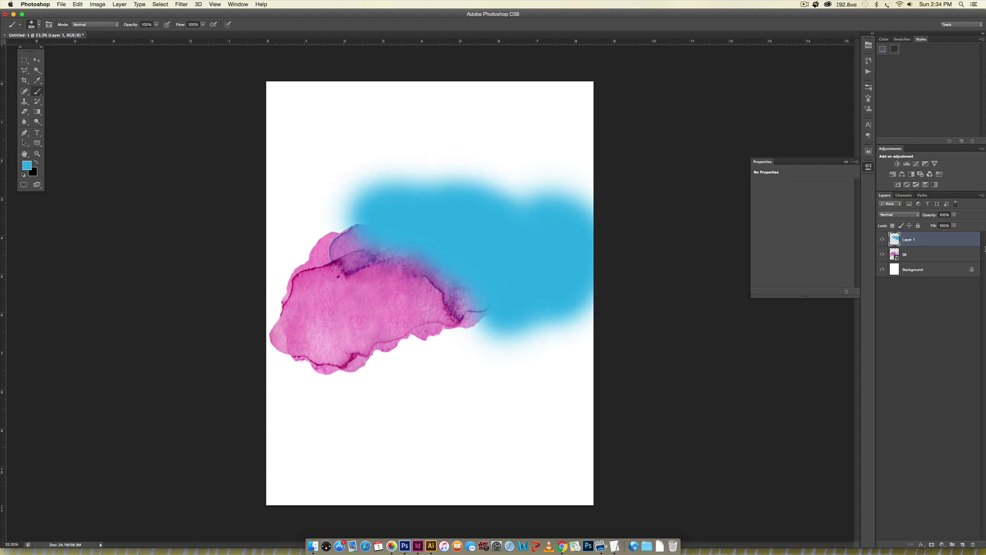
# Clip the painted blue layer to the 06 layer and set its blending mode to Color.
pyautogui.rightClick(946, 242)
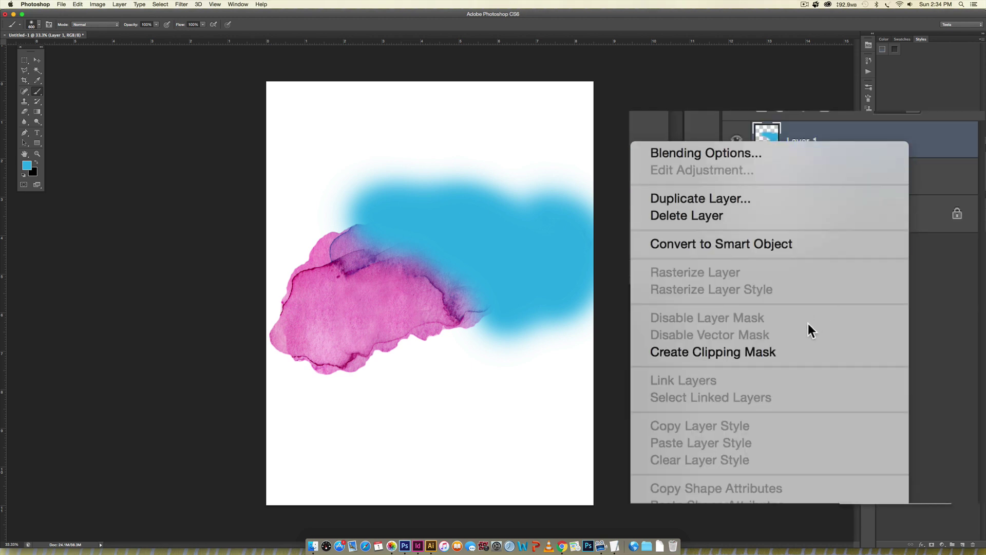
pyautogui.click(792, 351)
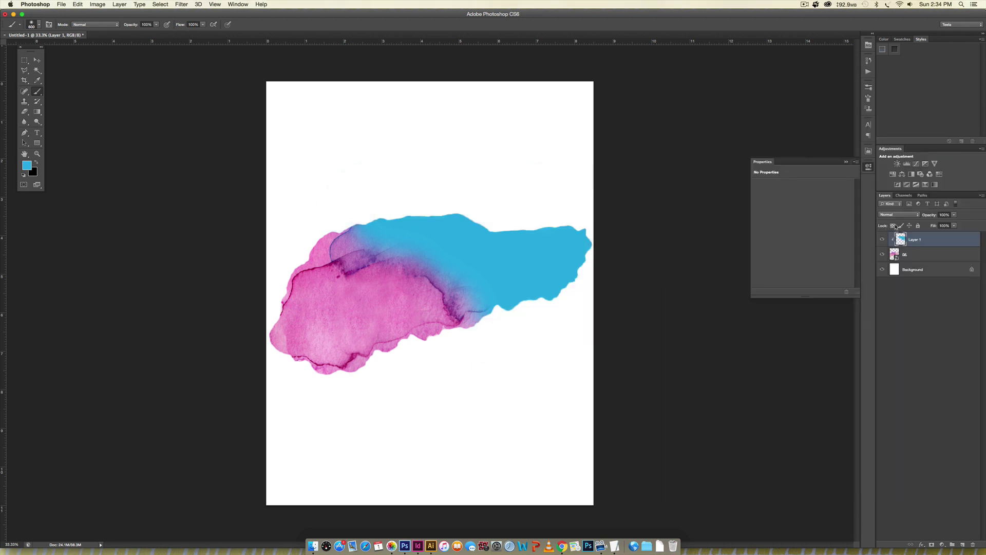
pyautogui.click(900, 214)
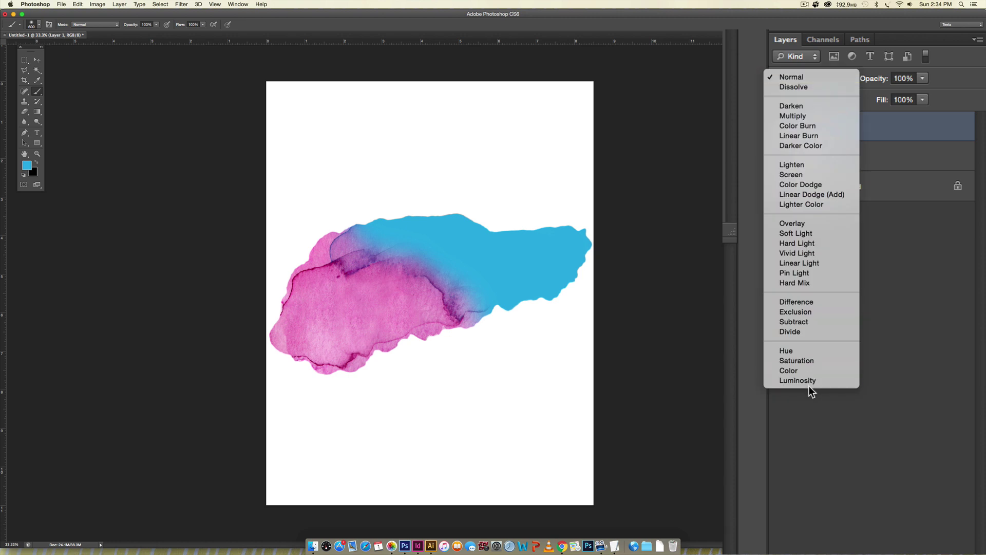
pyautogui.click(805, 370)
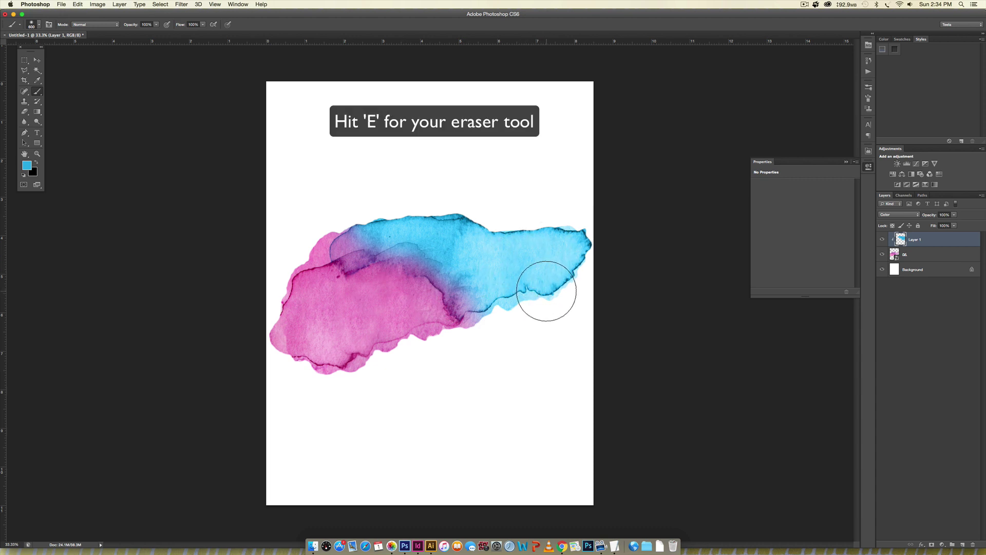
# Switch to the Eraser tool, check its soft round tip and set its opacity to 65%.
pyautogui.press('e')
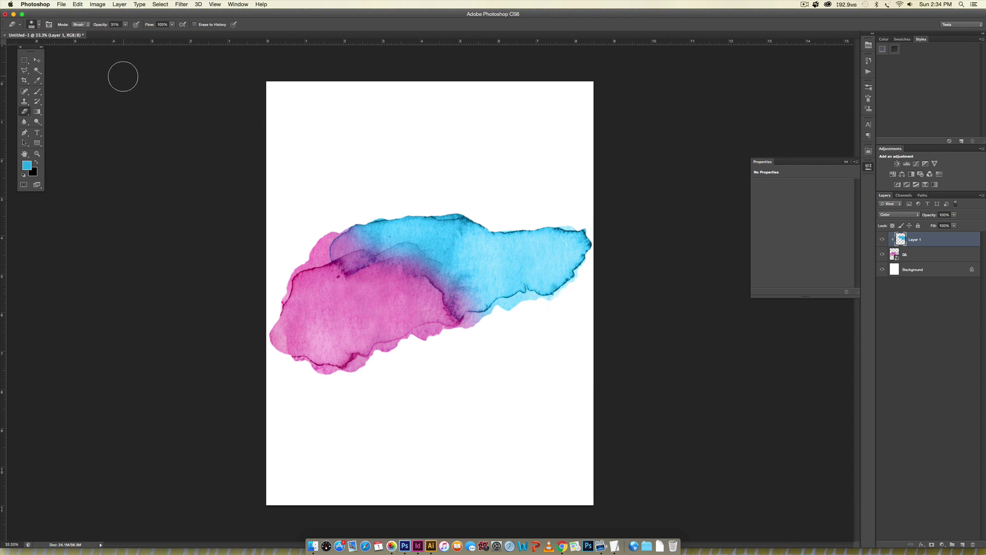
pyautogui.click(31, 26)
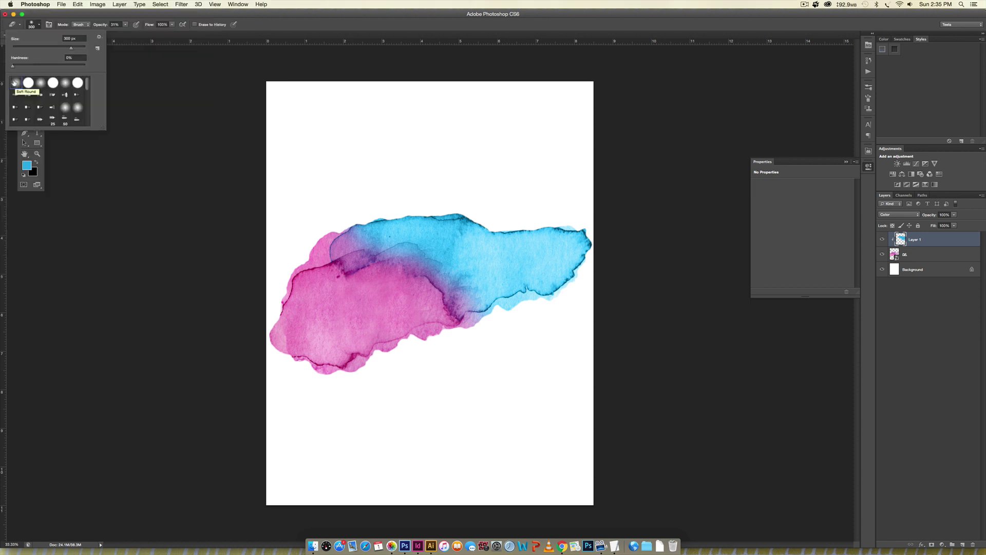
pyautogui.click(125, 24)
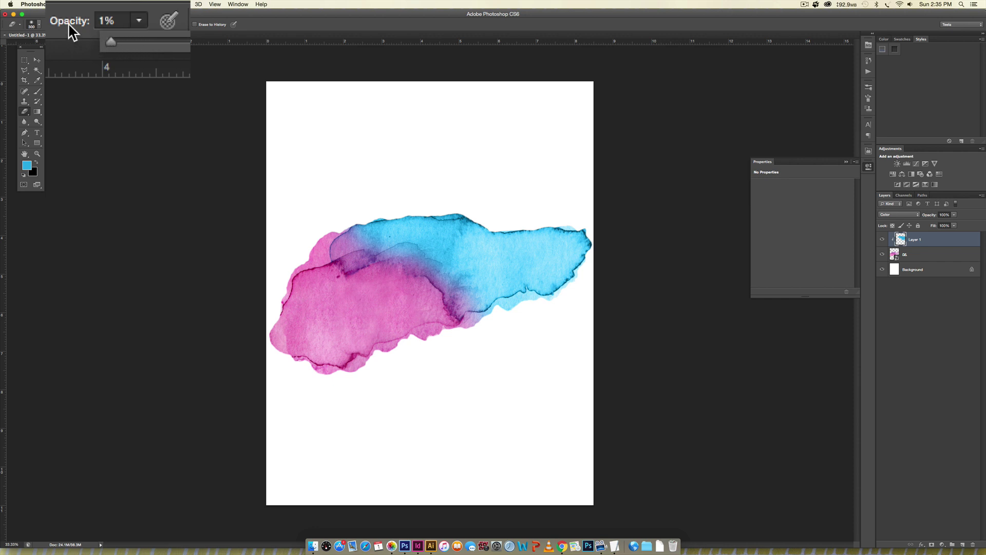
pyautogui.moveTo(111, 42); pyautogui.dragTo(178, 43)
pyautogui.click(365, 107)
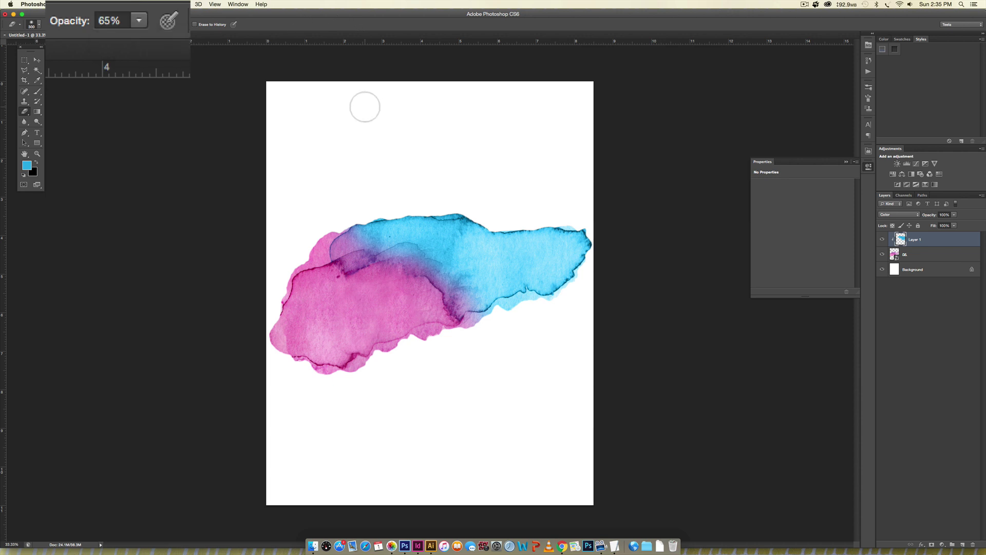
# Enlarge the eraser to about 700 px and erase the left part of the blue paint to blend it into the pink.
pyautogui.press(']')
pyautogui.press(']')
pyautogui.press(']')
pyautogui.press(']')
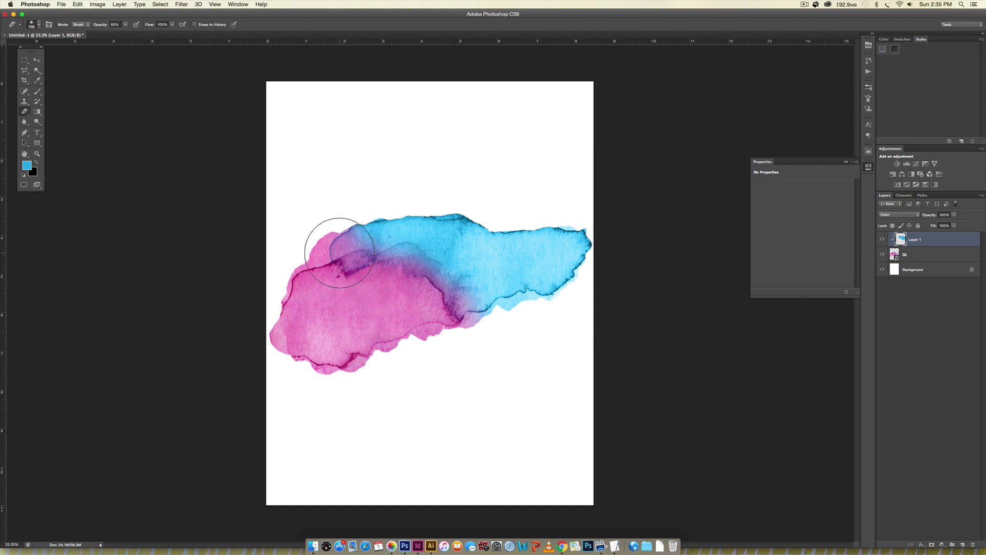
pyautogui.moveTo(381, 265)
pyautogui.mouseDown()
pyautogui.moveTo(407, 312)
pyautogui.moveTo(461, 318)
pyautogui.moveTo(381, 290)
pyautogui.mouseUp()
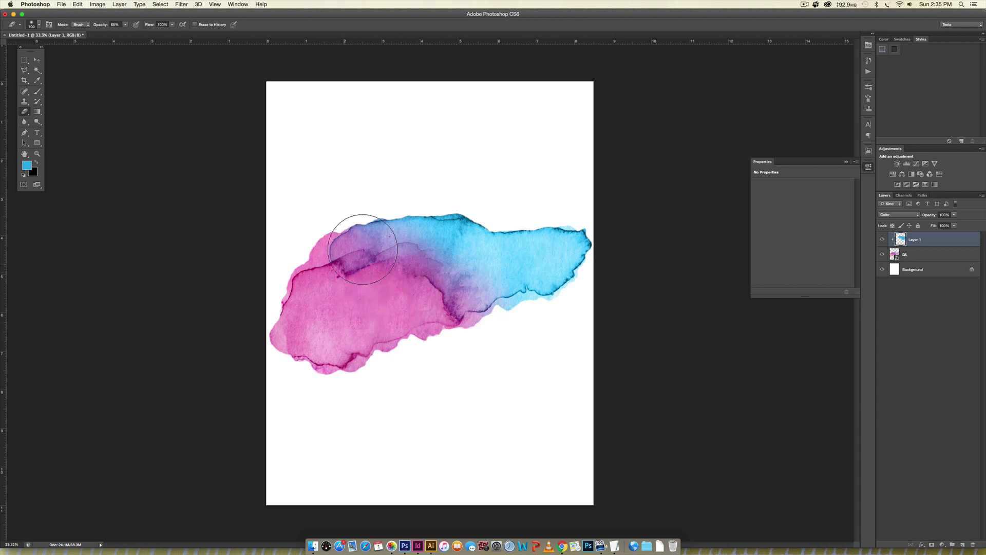
pyautogui.moveTo(370, 220)
pyautogui.mouseDown()
pyautogui.moveTo(395, 253)
pyautogui.moveTo(399, 298)
pyautogui.moveTo(424, 312)
pyautogui.moveTo(480, 310)
pyautogui.moveTo(462, 320)
pyautogui.moveTo(404, 287)
pyautogui.moveTo(423, 246)
pyautogui.moveTo(406, 237)
pyautogui.moveTo(339, 242)
pyautogui.moveTo(325, 279)
pyautogui.moveTo(356, 255)
pyautogui.moveTo(385, 253)
pyautogui.moveTo(376, 291)
pyautogui.moveTo(388, 305)
pyautogui.moveTo(447, 326)
pyautogui.moveTo(410, 319)
pyautogui.moveTo(359, 285)
pyautogui.moveTo(327, 257)
pyautogui.moveTo(325, 241)
pyautogui.moveTo(427, 280)
pyautogui.moveTo(447, 304)
pyautogui.moveTo(448, 333)
pyautogui.moveTo(334, 279)
pyautogui.moveTo(291, 277)
pyautogui.moveTo(381, 267)
pyautogui.moveTo(487, 343)
pyautogui.moveTo(313, 252)
pyautogui.moveTo(353, 287)
pyautogui.moveTo(344, 267)
pyautogui.moveTo(388, 278)
pyautogui.moveTo(448, 323)
pyautogui.moveTo(492, 321)
pyautogui.moveTo(462, 309)
pyautogui.moveTo(429, 261)
pyautogui.mouseUp()
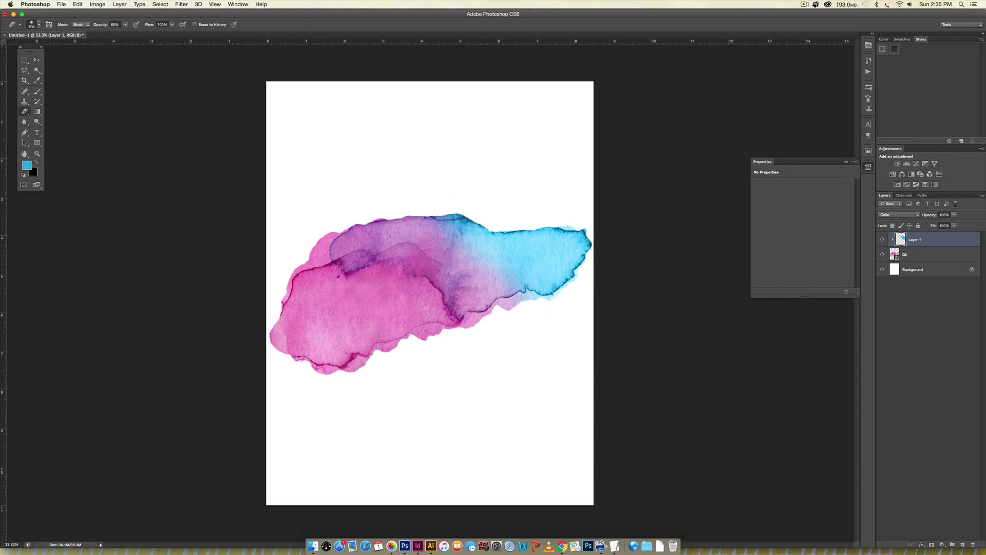
# Set the eraser's opacity to 30% and soften the transition between the blue and the purple area.
pyautogui.click(124, 24)
pyautogui.moveTo(152, 51); pyautogui.dragTo(93, 51)
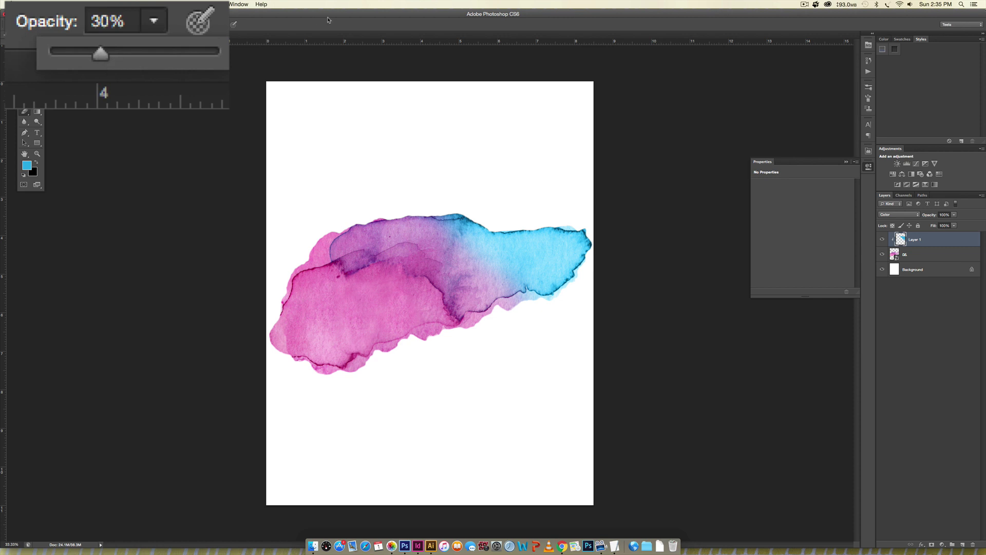
pyautogui.moveTo(496, 273)
pyautogui.mouseDown()
pyautogui.moveTo(439, 226)
pyautogui.moveTo(508, 288)
pyautogui.moveTo(429, 242)
pyautogui.moveTo(459, 279)
pyautogui.moveTo(400, 218)
pyautogui.moveTo(497, 296)
pyautogui.moveTo(409, 207)
pyautogui.moveTo(549, 347)
pyautogui.moveTo(496, 287)
pyautogui.moveTo(469, 237)
pyautogui.moveTo(558, 327)
pyautogui.moveTo(528, 340)
pyautogui.moveTo(389, 178)
pyautogui.mouseUp()
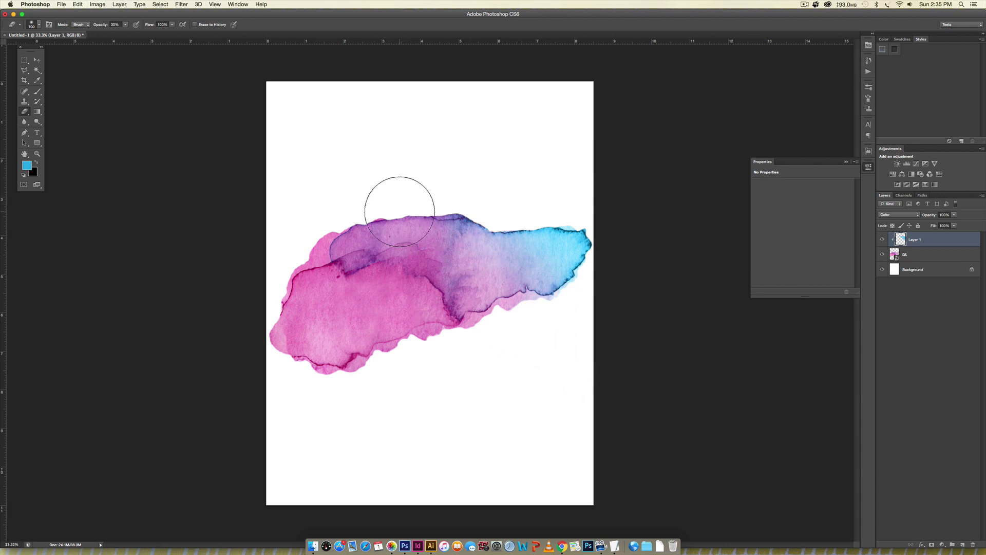